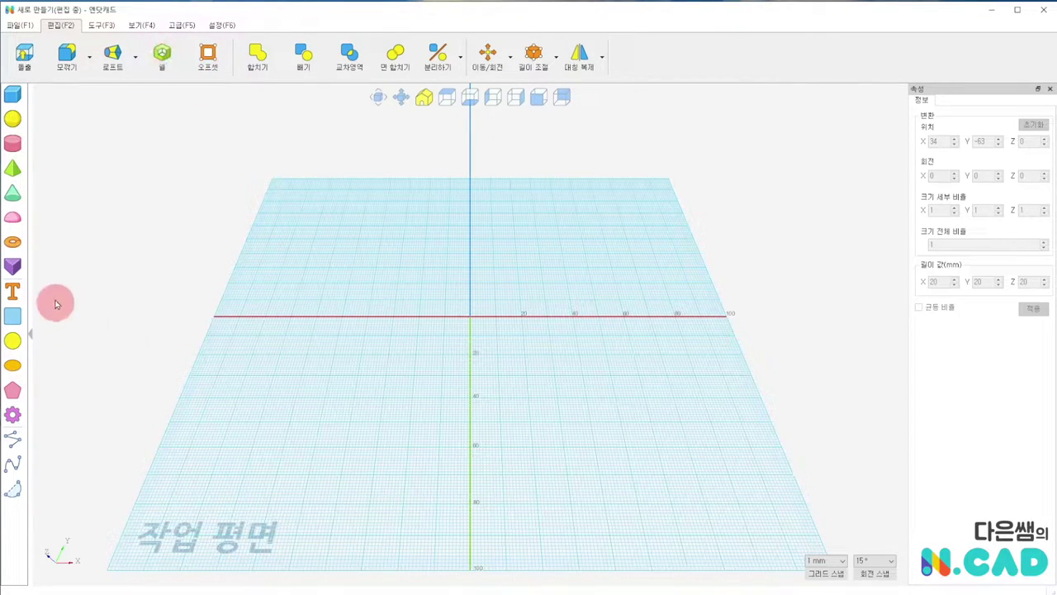
Place a 6-sided prism, radius 20 and height 50, on the left of the grid.
left_click(12, 265)
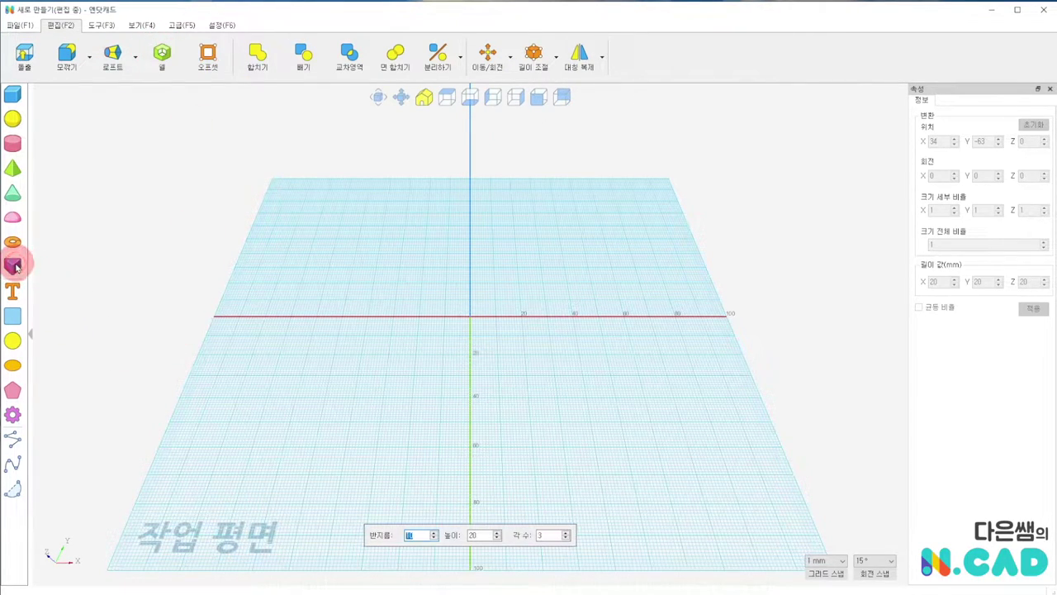
left_click(567, 533)
left_click(566, 534)
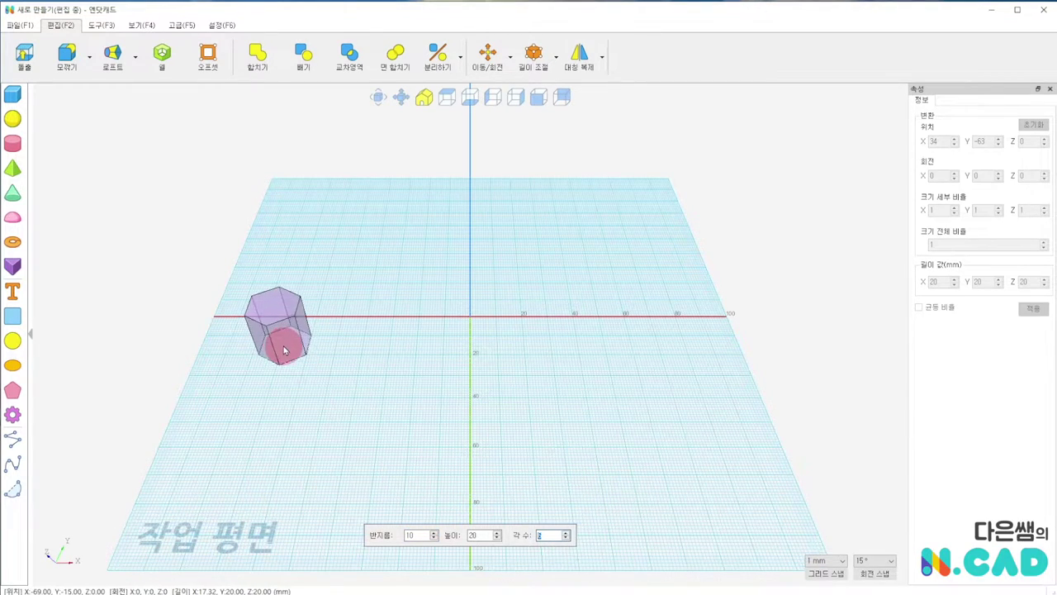
left_click(434, 532)
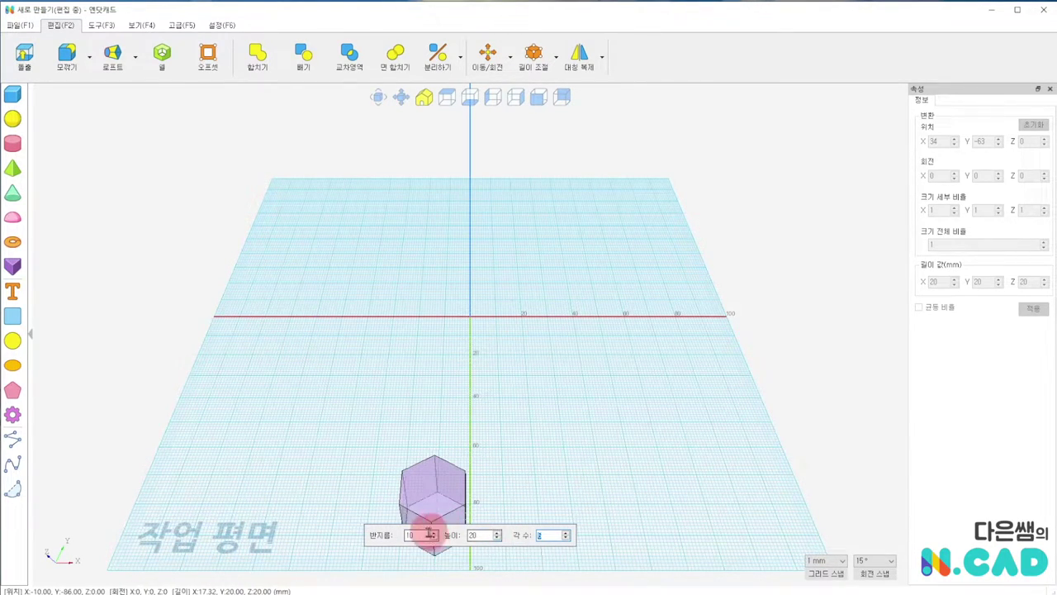
left_click(433, 532)
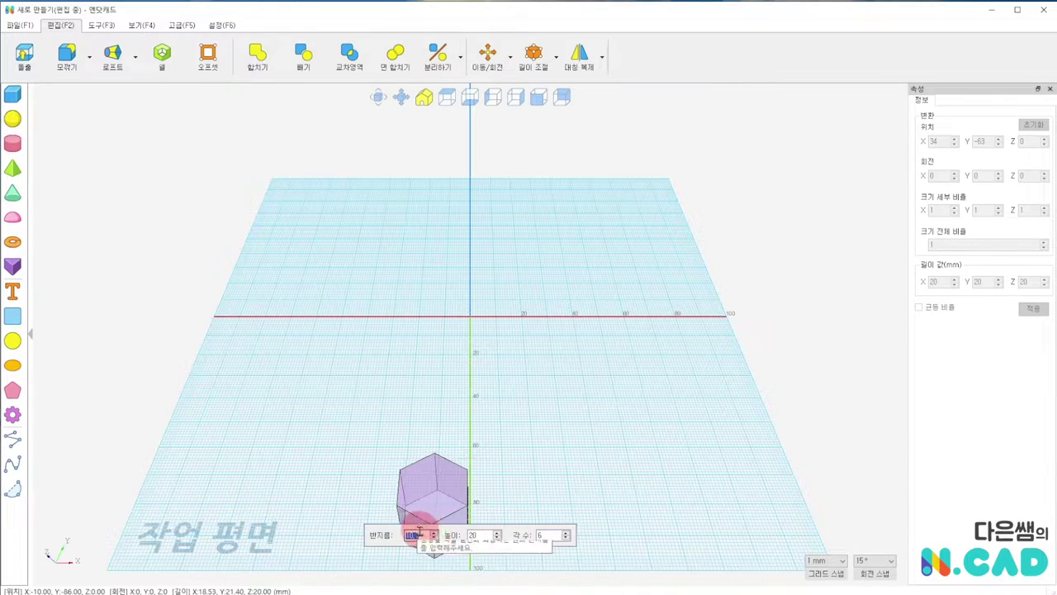
type("20")
key("Return")
left_click(477, 535)
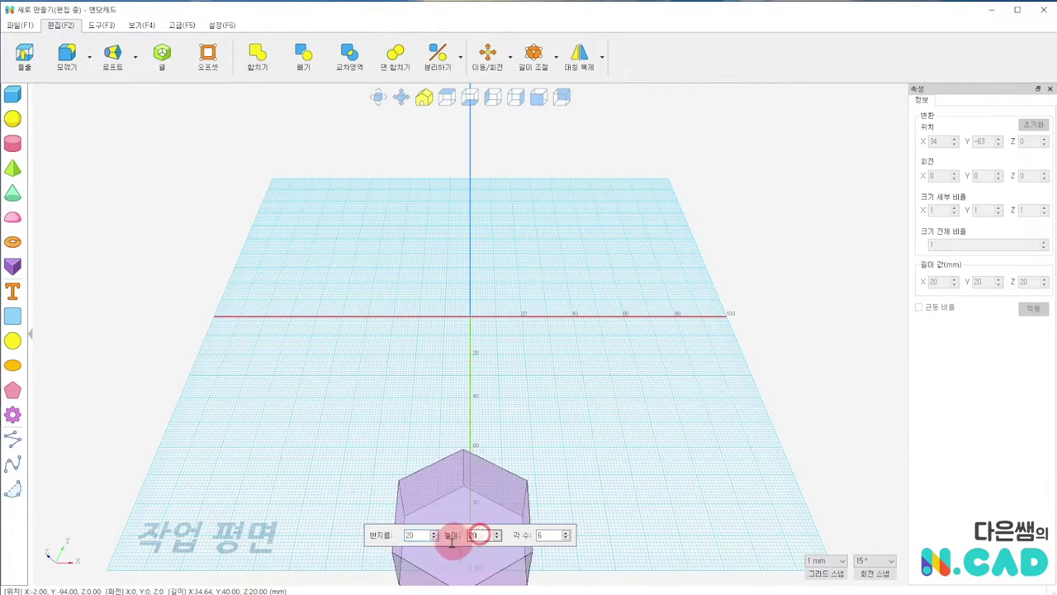
type("50")
key("Return")
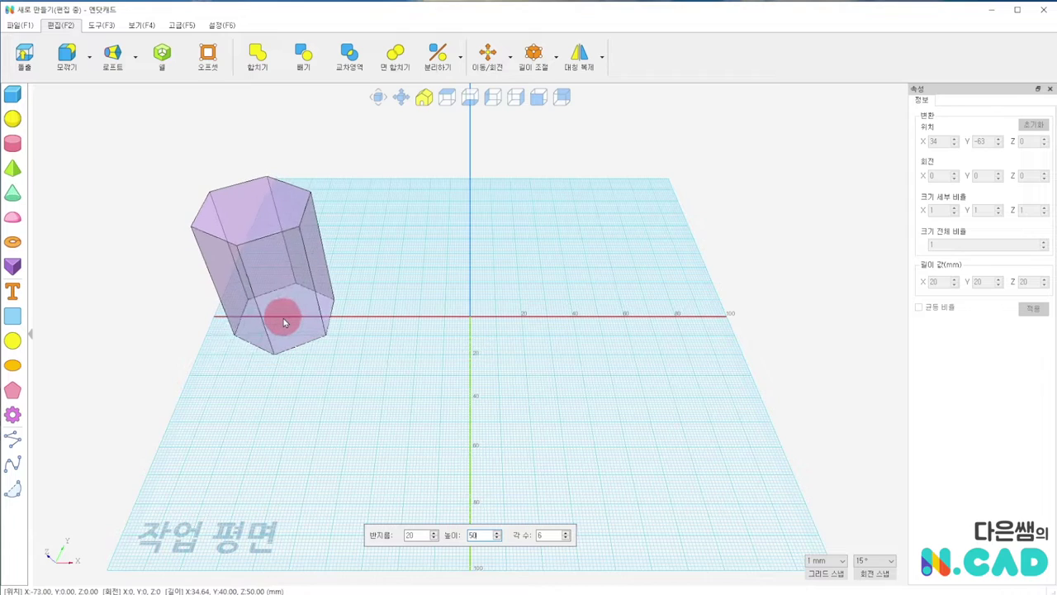
left_click(283, 322)
mouse_move(283, 322)
right_mouse_down()
mouse_move(401, 484)
mouse_move(349, 368)
mouse_move(371, 424)
mouse_move(288, 327)
right_mouse_up()
left_click_drag(288, 327, 278, 302)
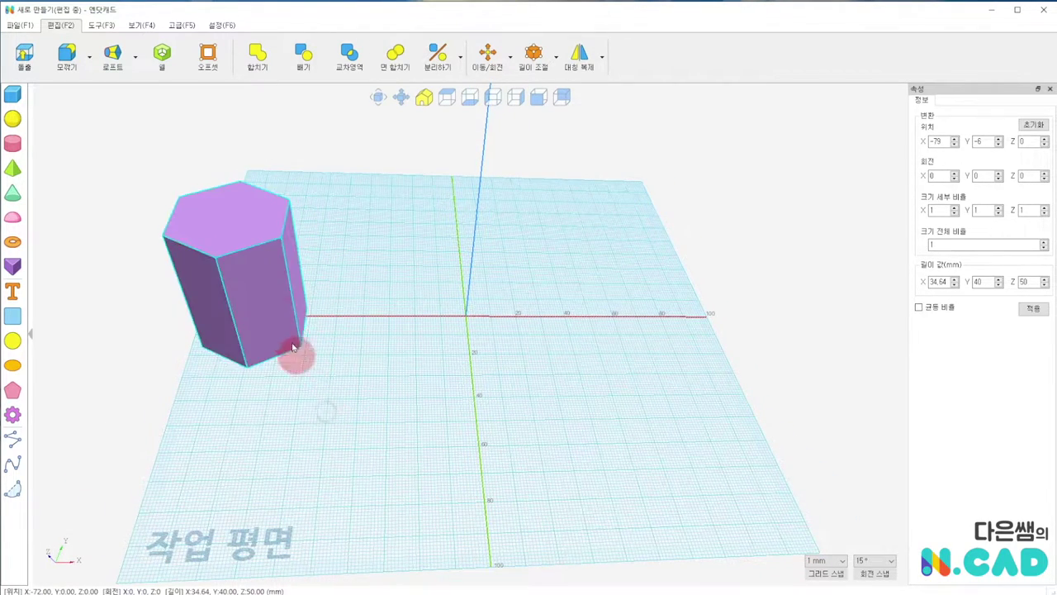
Copy the hexagonal prism and slide two copies rightward along the X axis.
left_click(371, 462)
left_click(269, 304)
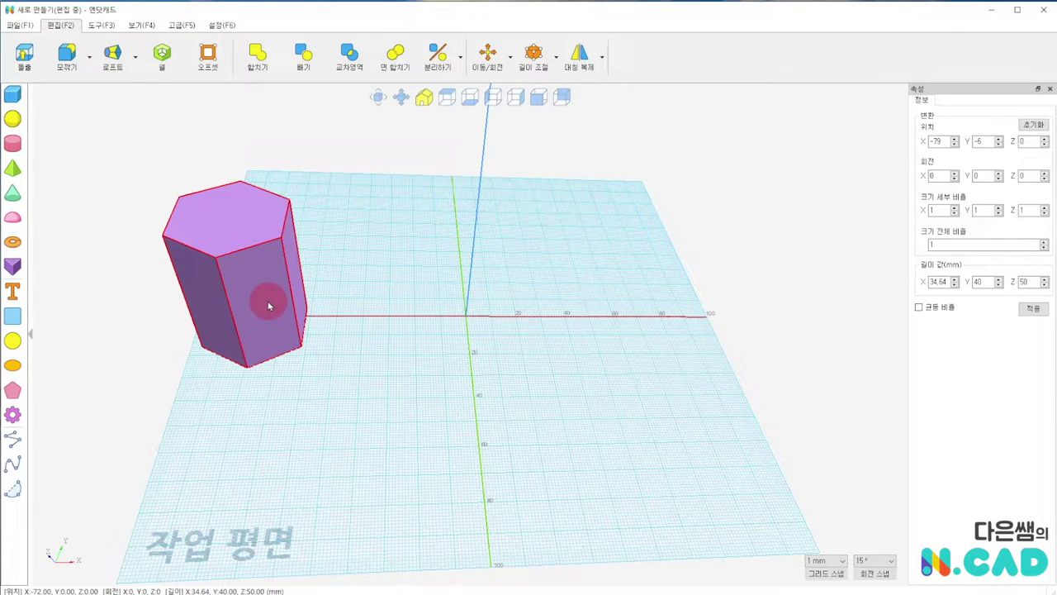
key("ctrl+c")
key("ctrl+v")
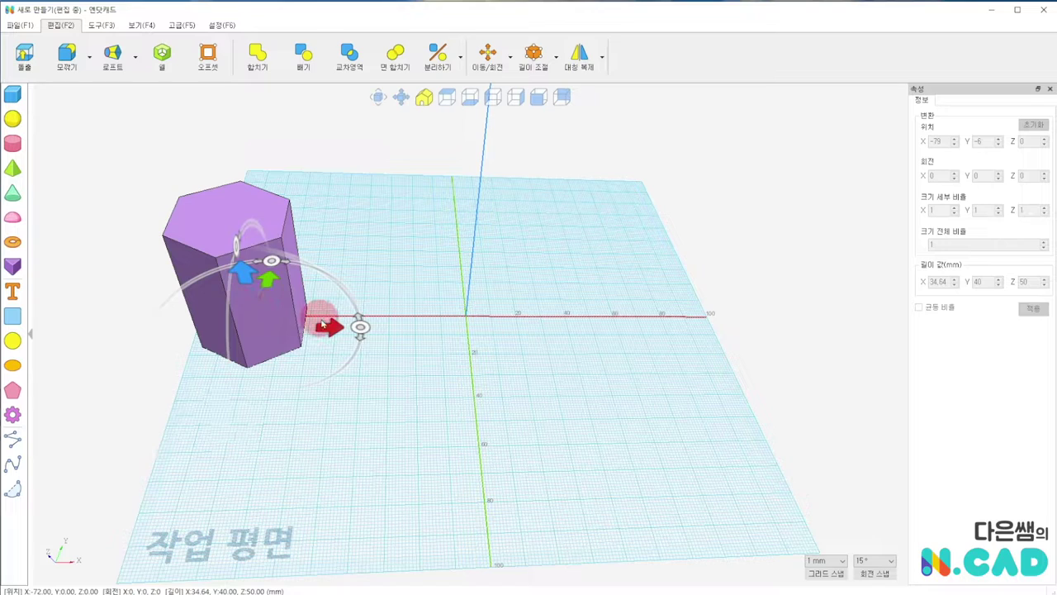
left_click_drag(328, 325, 451, 328)
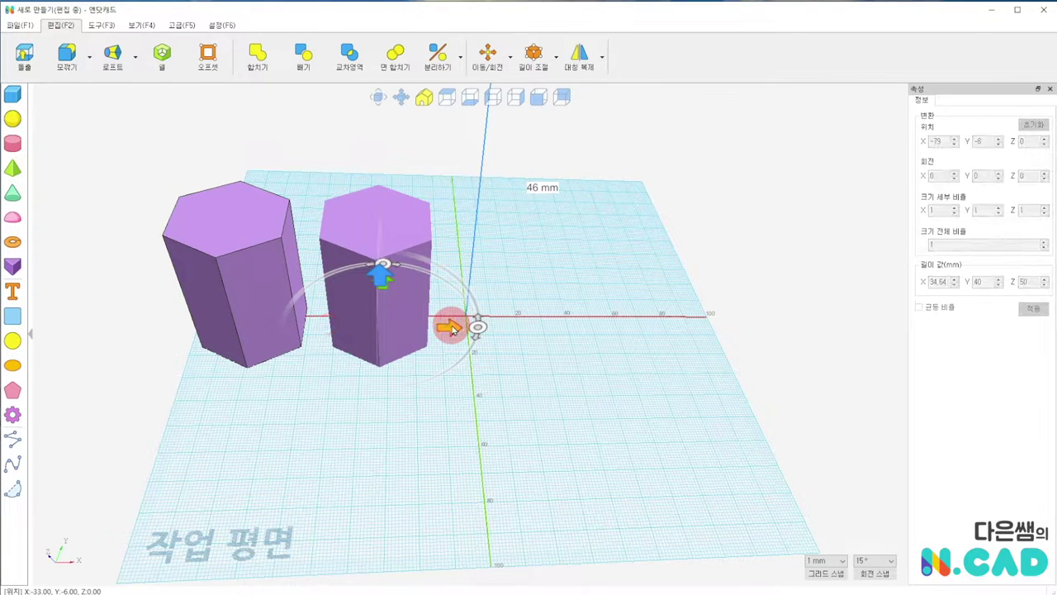
key("ctrl+a")
left_click_drag(334, 328, 577, 320)
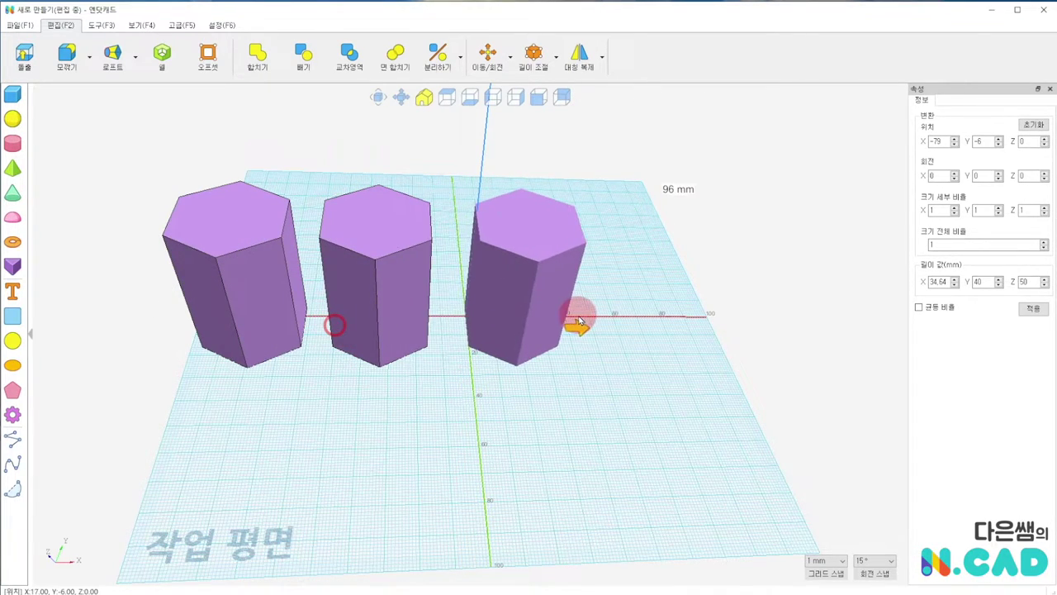
Add copies at the far right and far left to complete the row of five.
key("ctrl+v")
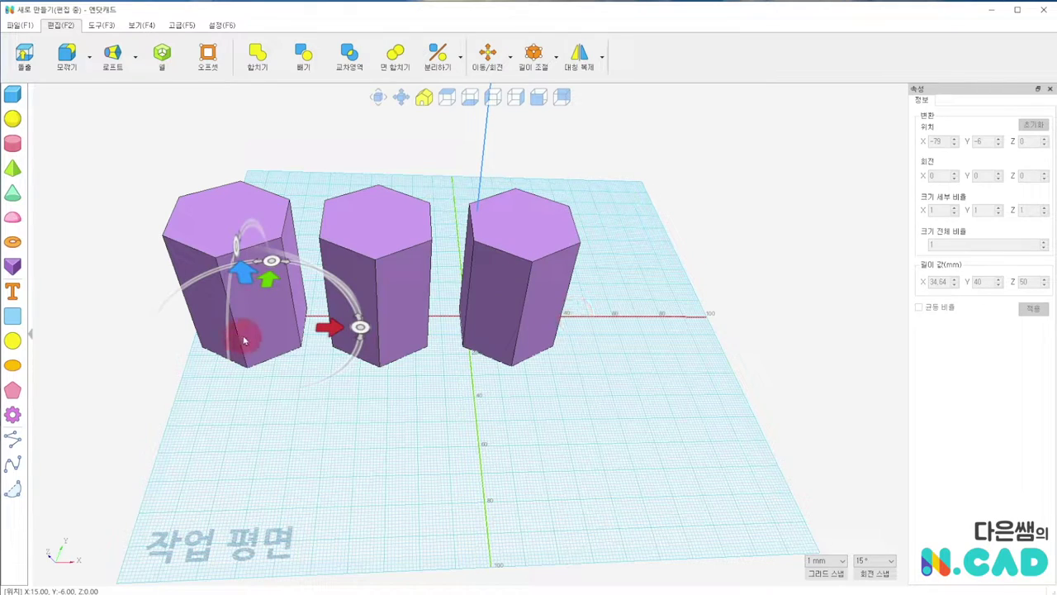
left_click_drag(329, 327, 697, 330)
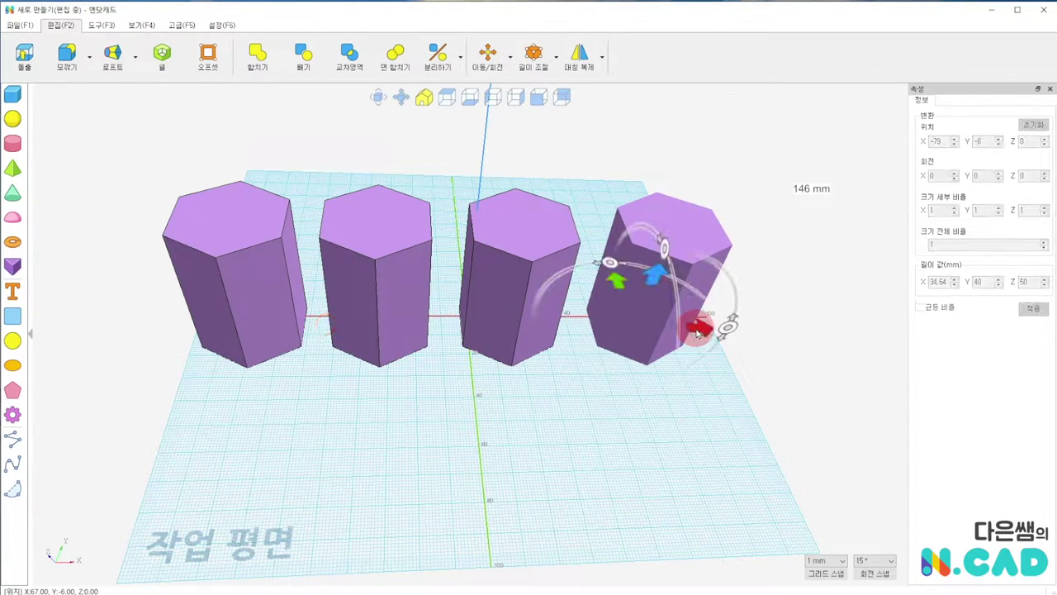
left_click(237, 310)
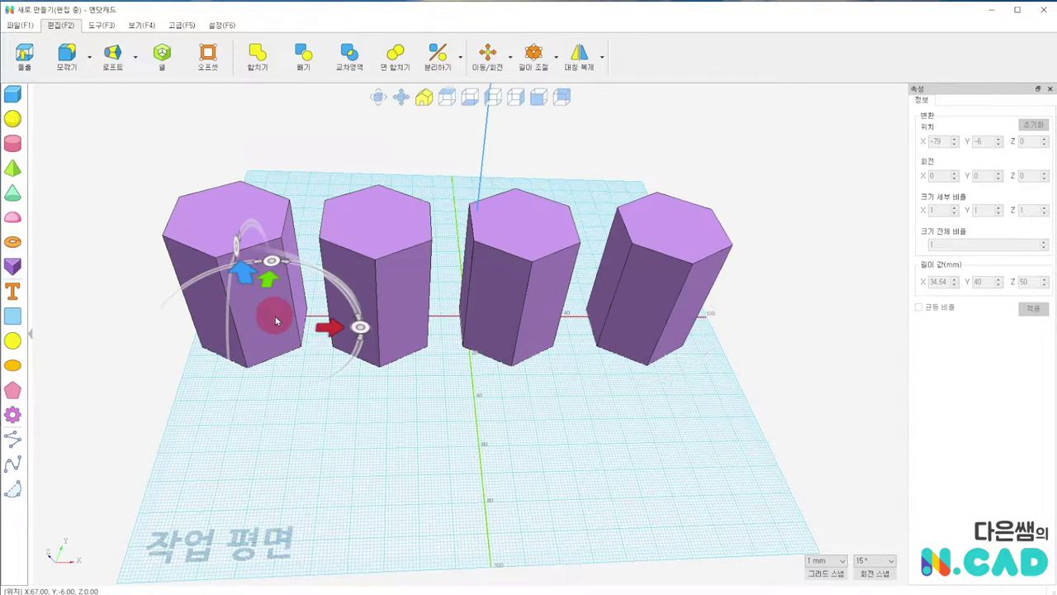
left_click_drag(333, 328, 213, 327)
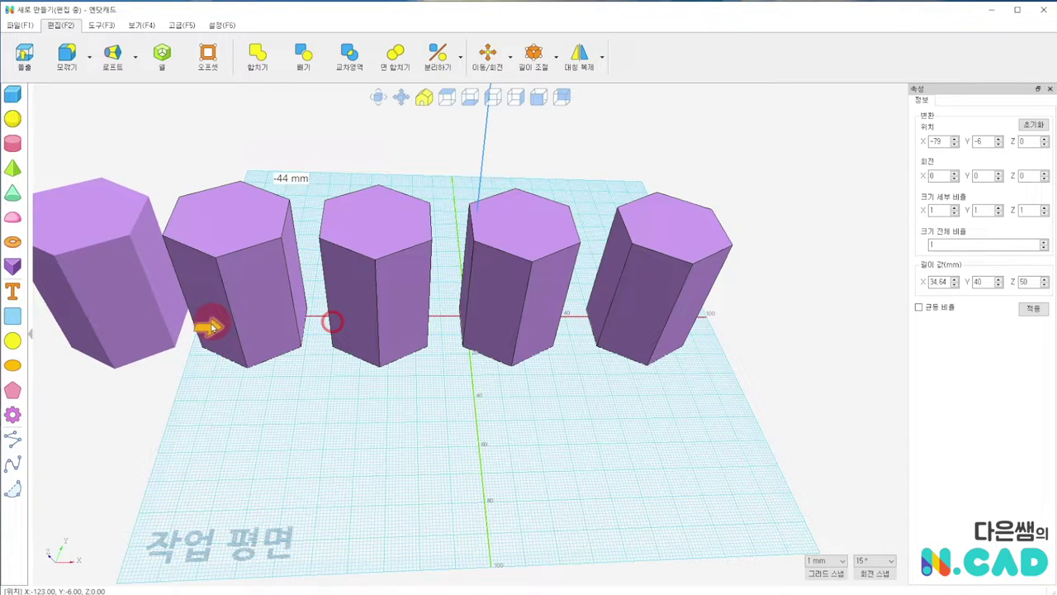
mouse_move(472, 402)
right_mouse_down()
mouse_move(369, 135)
mouse_move(491, 205)
right_mouse_up()
scroll(490, 220, "up", 2)
scroll(427, 182, "up", 2)
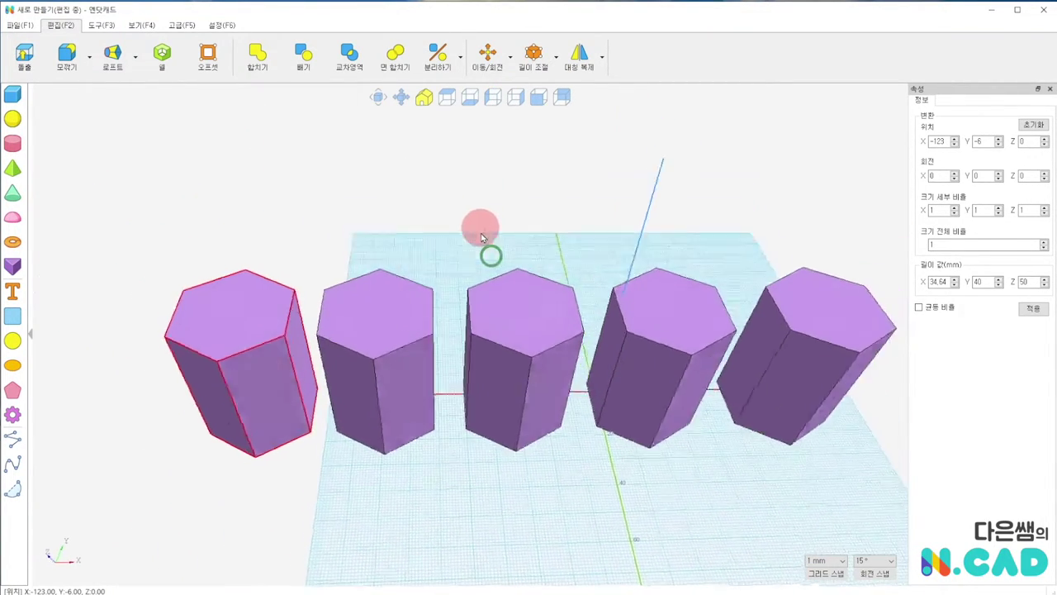
mouse_move(484, 243)
right_mouse_down()
mouse_move(361, 208)
mouse_move(423, 209)
right_mouse_up()
Shell the second prism open through its top face with wall thickness 5.
left_click(368, 204)
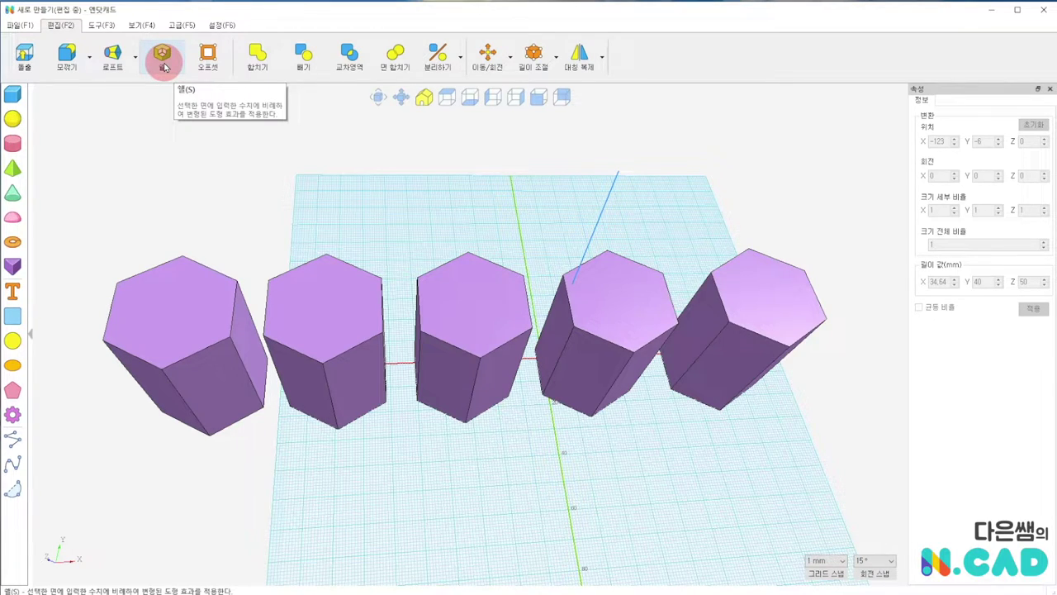
left_click(163, 64)
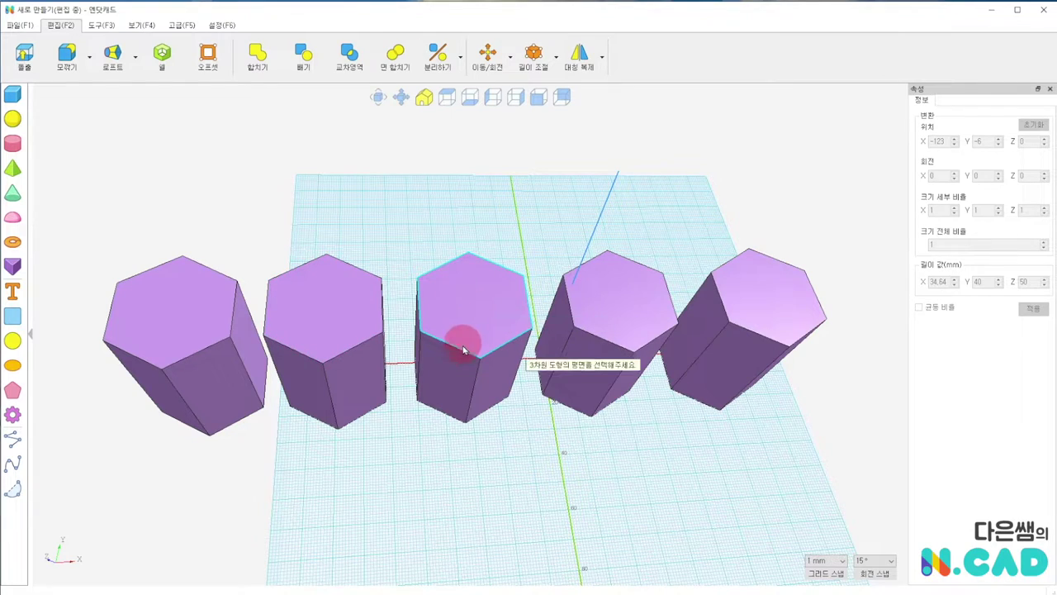
left_click(323, 314)
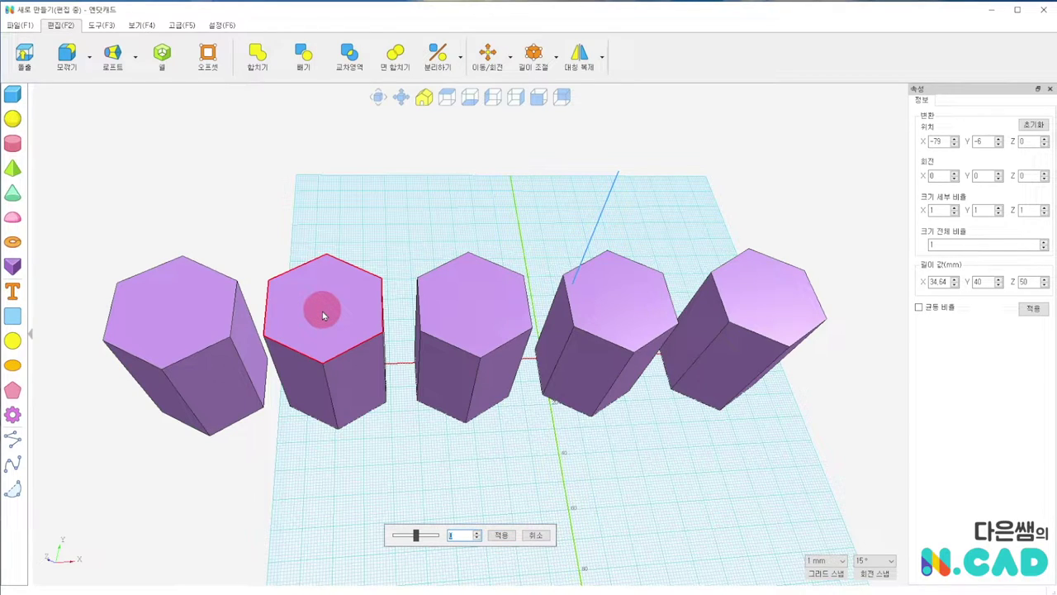
left_click(460, 535)
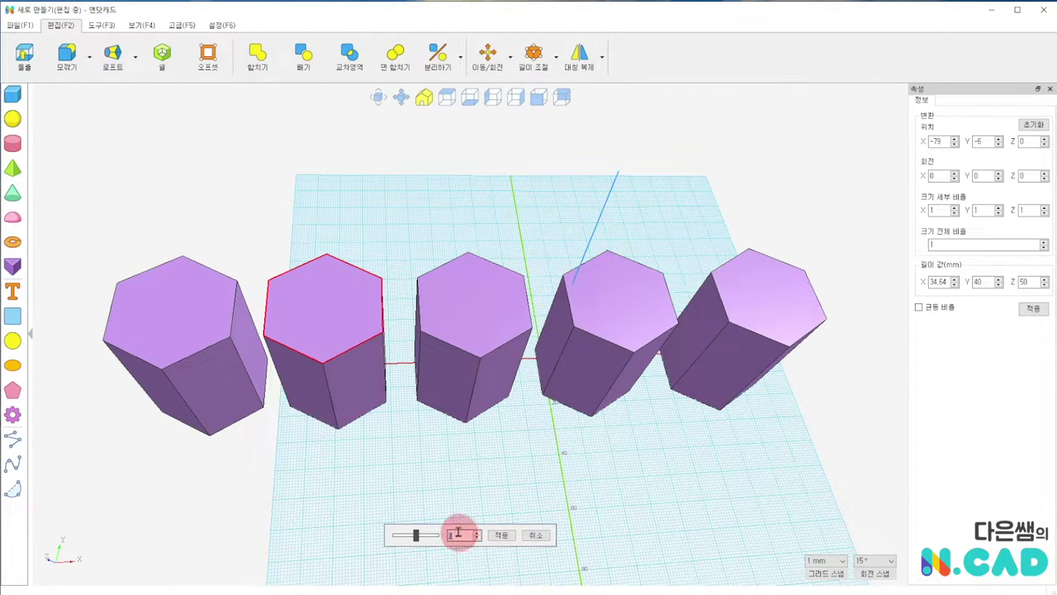
type("5")
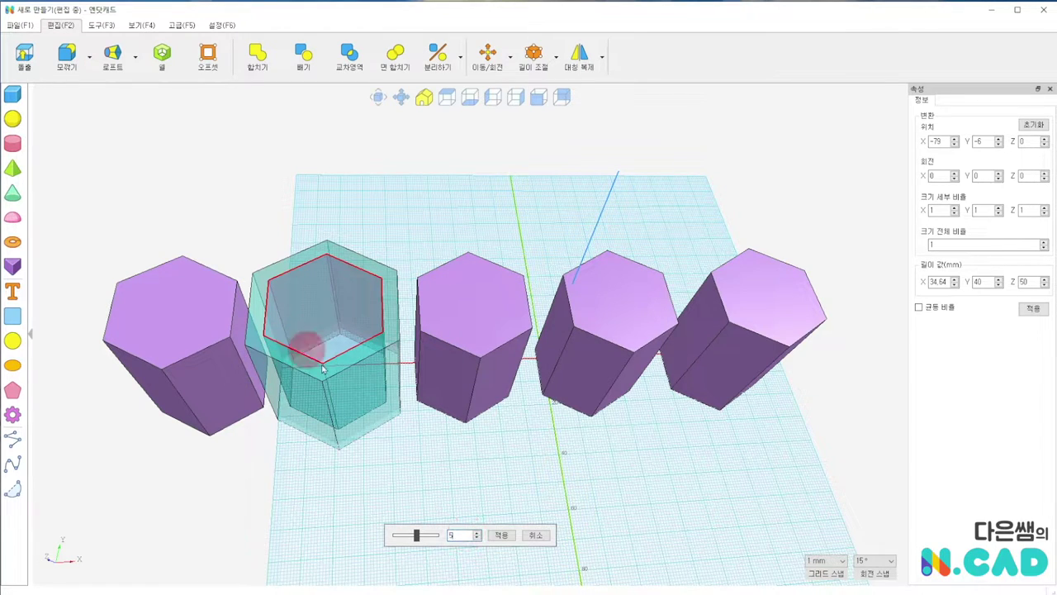
left_click(503, 536)
left_click(321, 274)
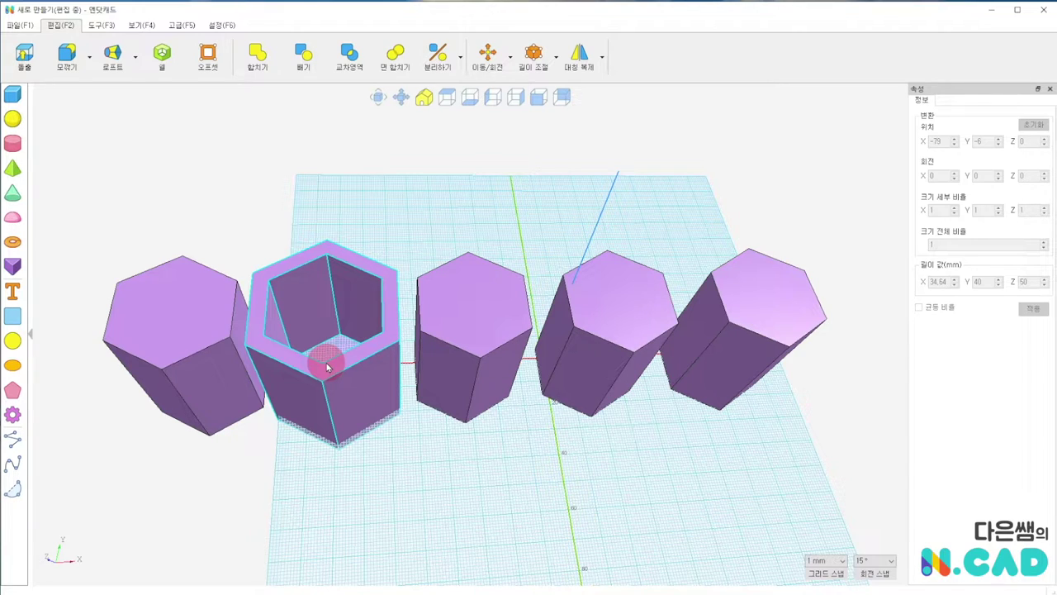
Shell the third prism open through its top face with thickness 5.
left_click(163, 56)
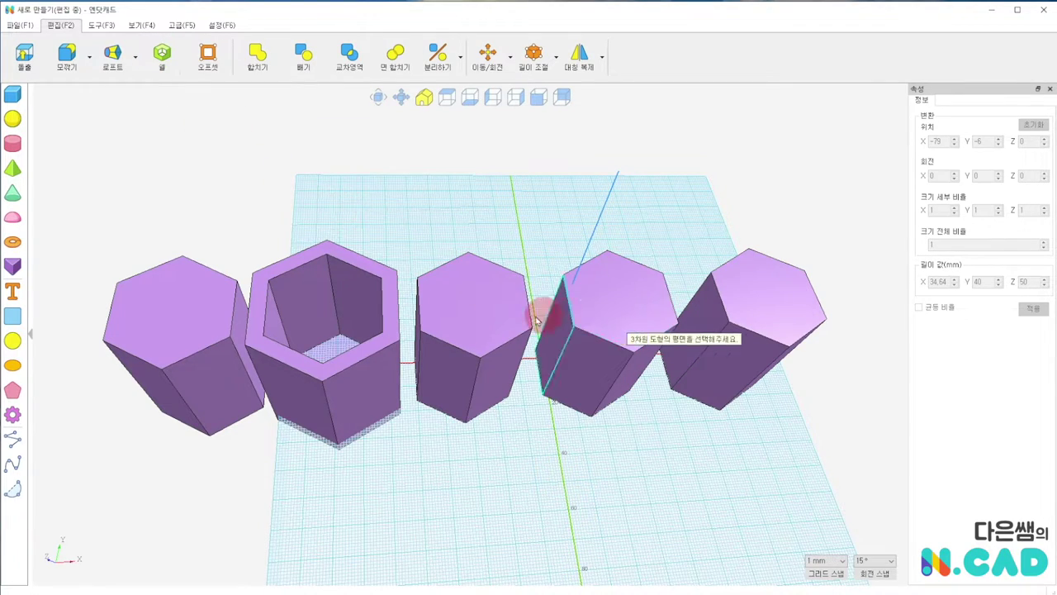
left_click(473, 306)
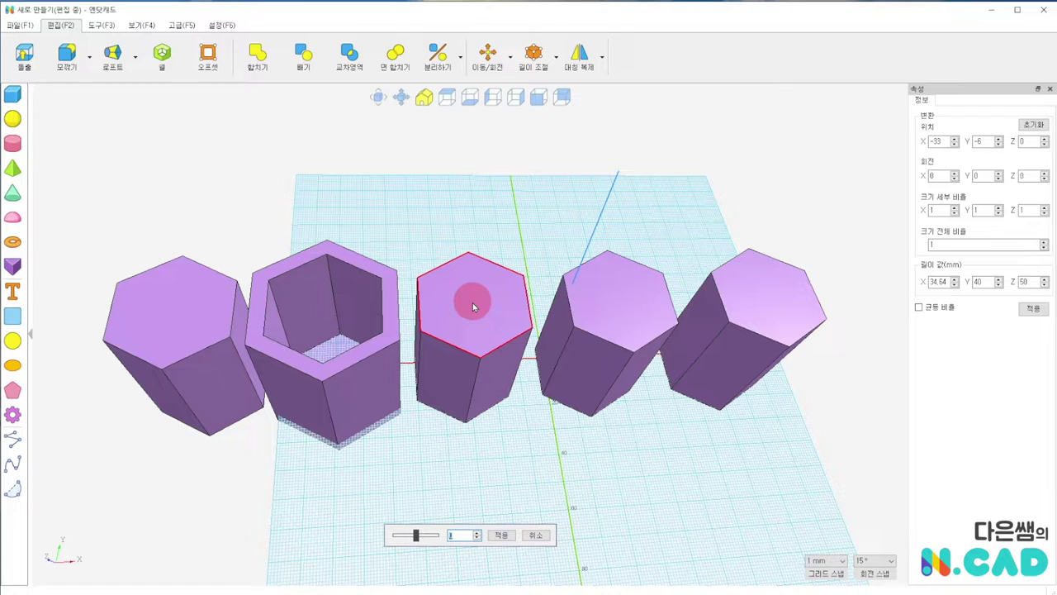
type("5")
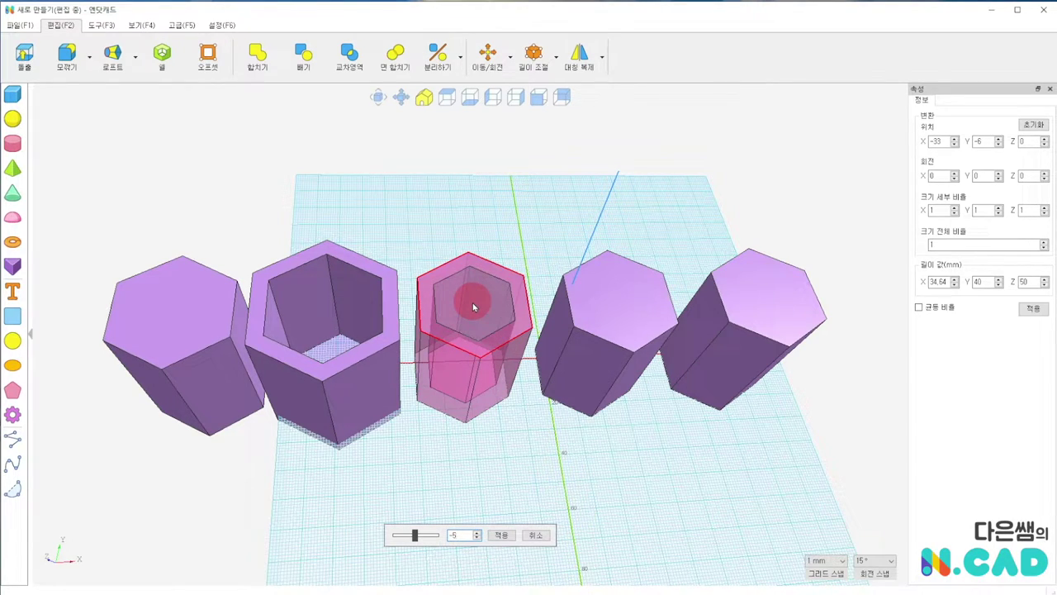
left_click(501, 535)
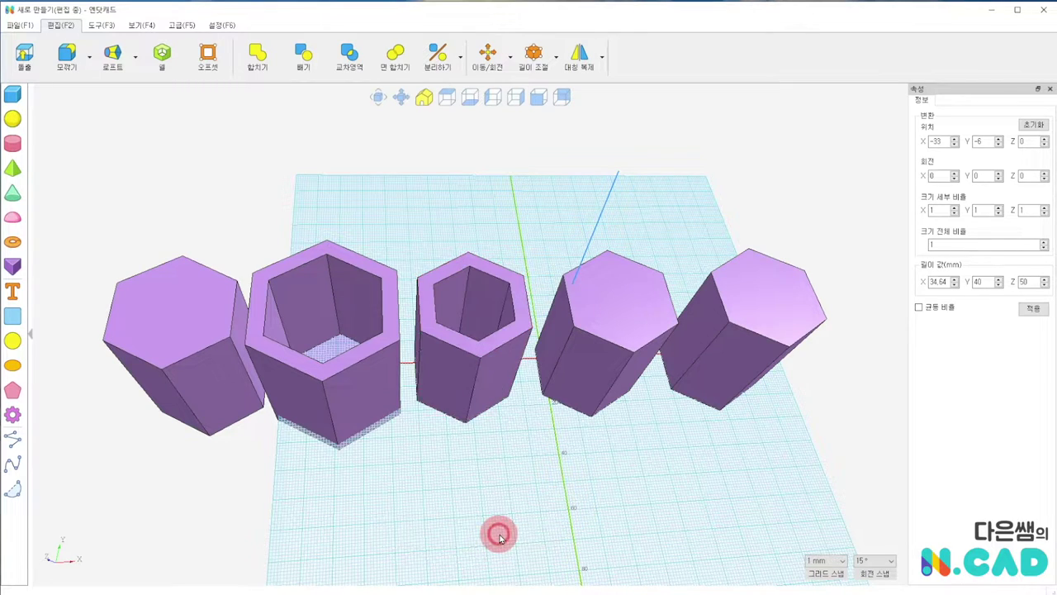
Orbit the view to inspect the hollow prisms from above, the side and underneath.
mouse_move(471, 433)
right_mouse_down()
mouse_move(458, 481)
mouse_move(439, 495)
right_mouse_up()
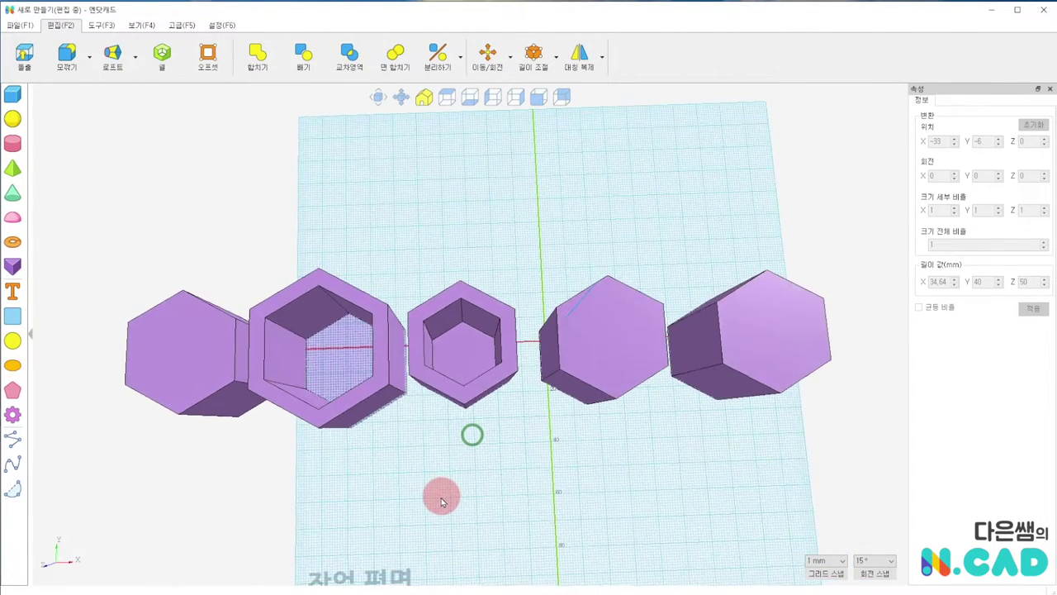
left_click(405, 378)
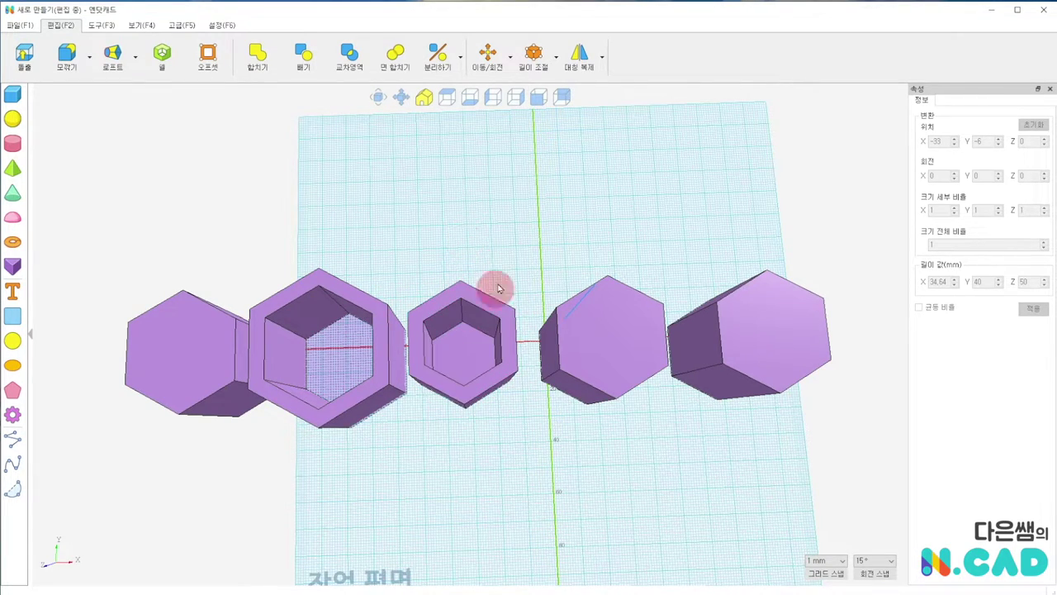
right_click_drag(459, 274, 487, 311)
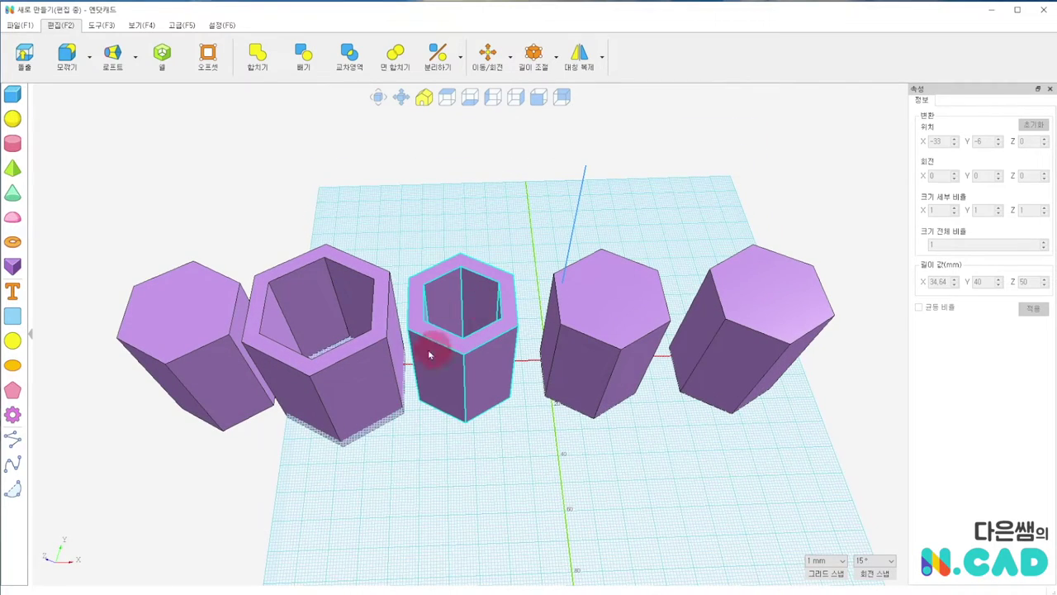
mouse_move(424, 252)
right_mouse_down()
mouse_move(424, 146)
mouse_move(451, 459)
mouse_move(481, 448)
right_mouse_up()
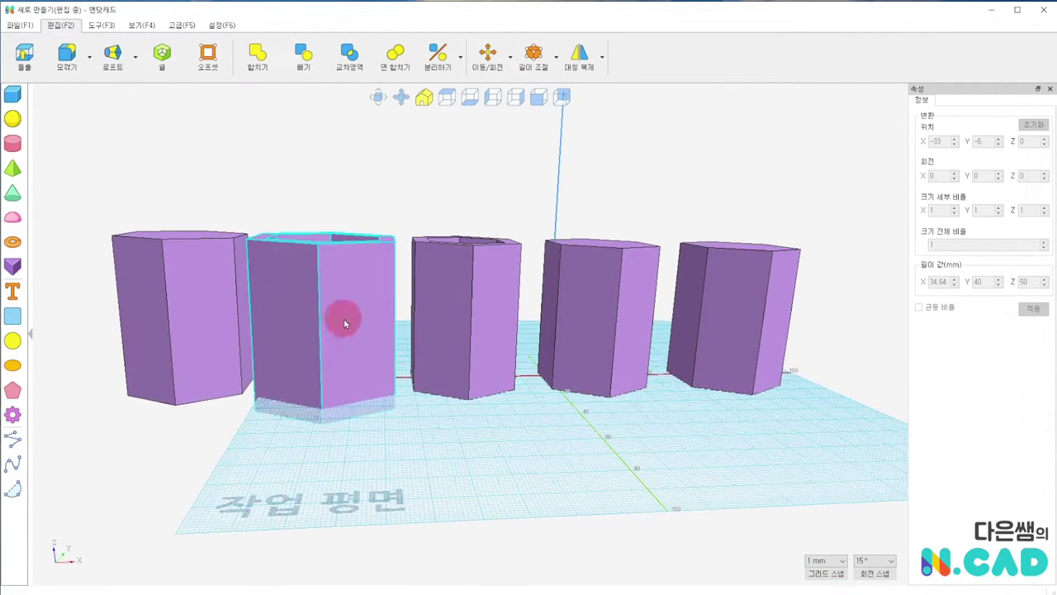
mouse_move(345, 324)
right_mouse_down()
mouse_move(358, 393)
mouse_move(339, 381)
right_mouse_up()
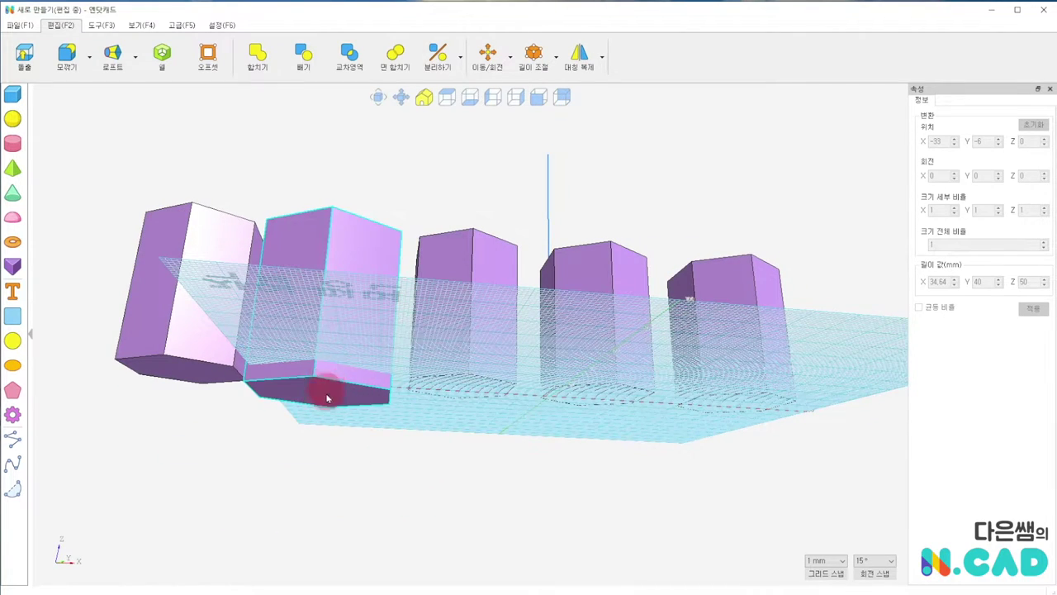
right_click_drag(385, 259, 385, 427)
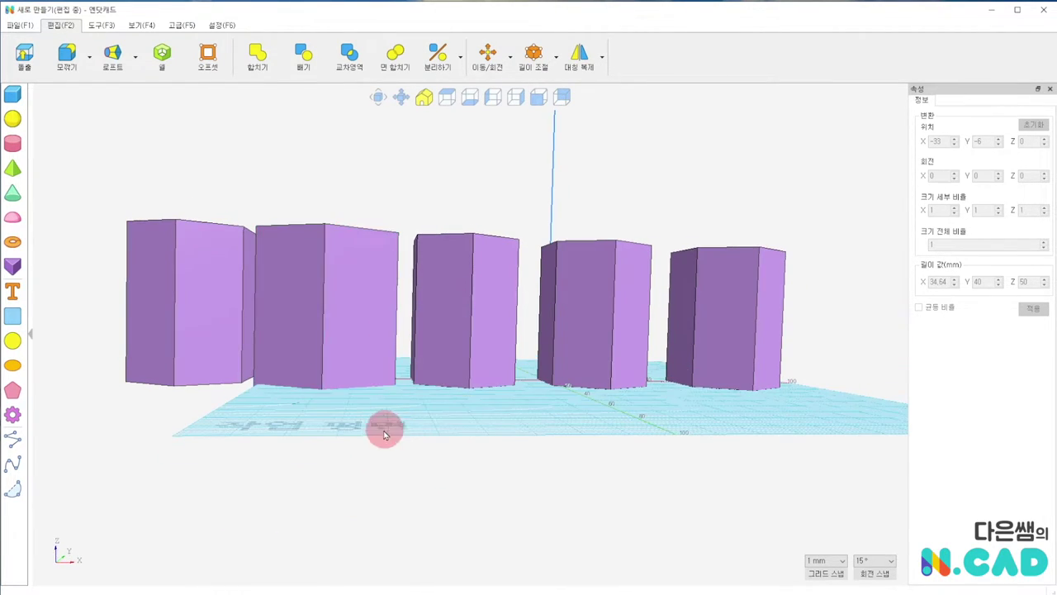
right_click_drag(451, 204, 424, 302)
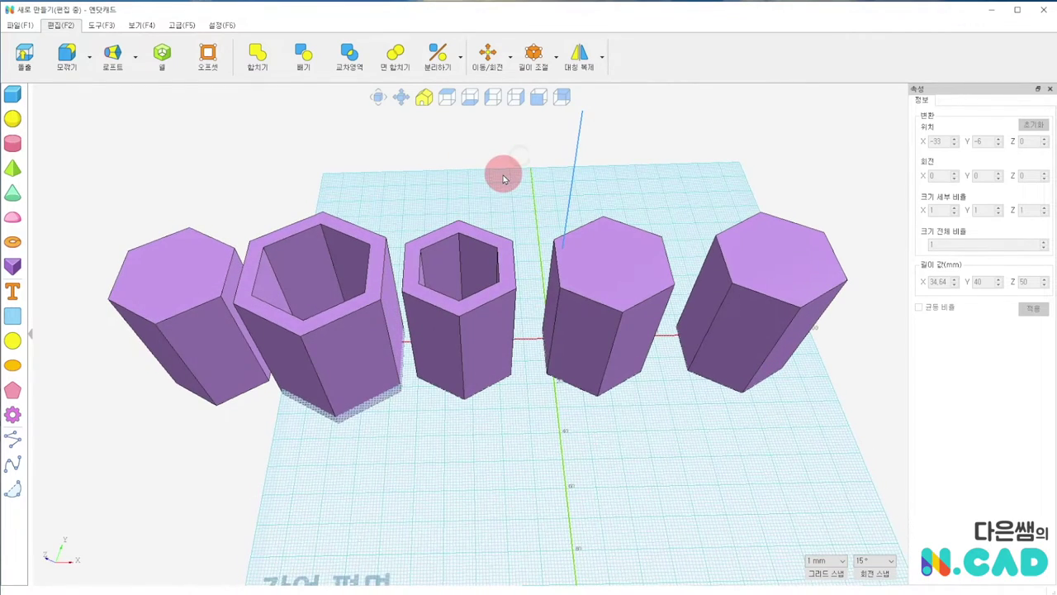
Hollow the fourth prism into a shell left open through its front face.
left_click(162, 56)
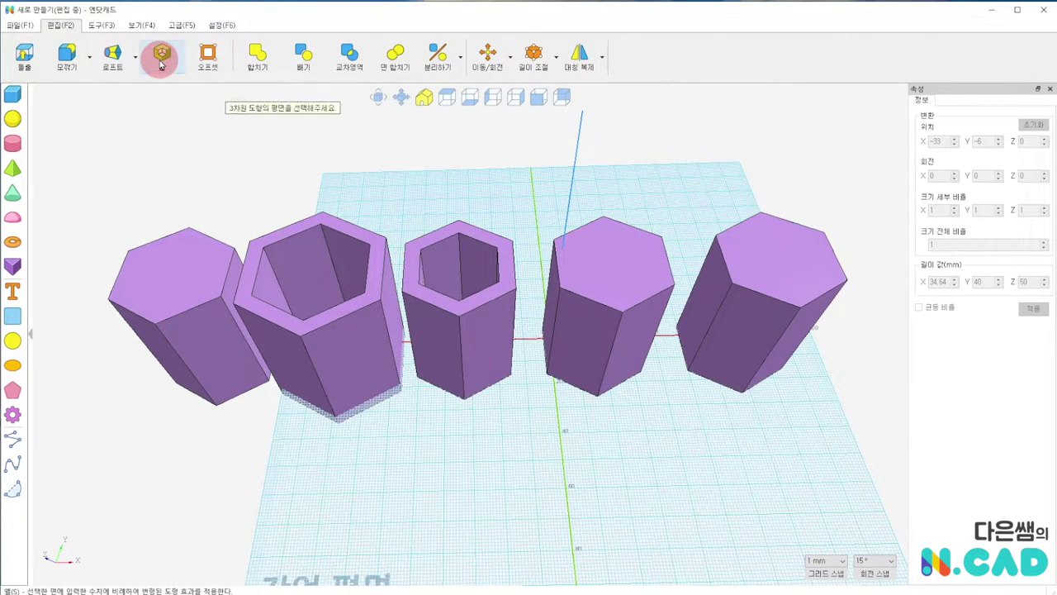
left_click(589, 342)
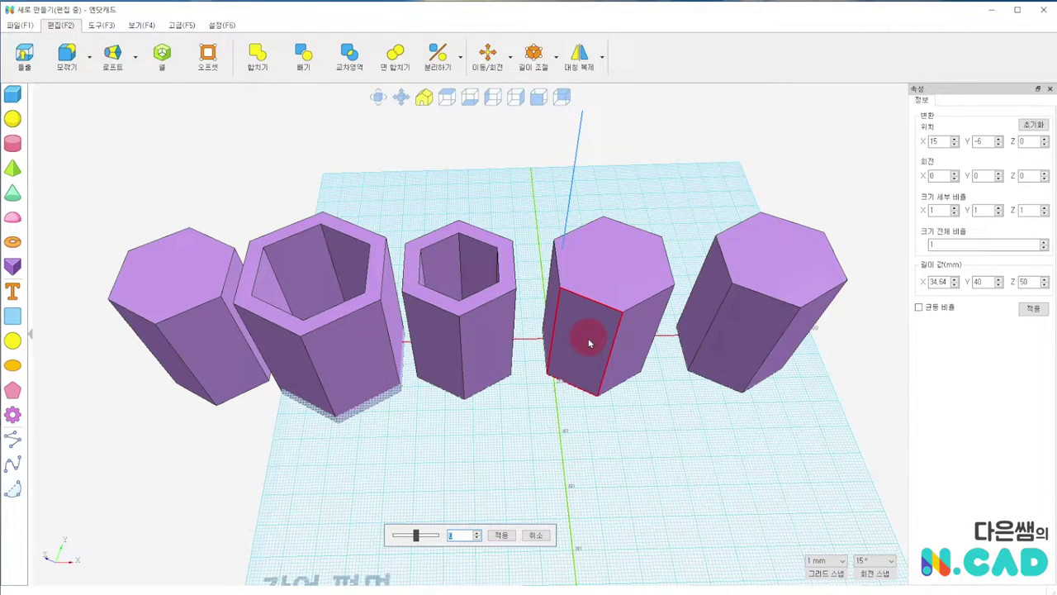
type("3")
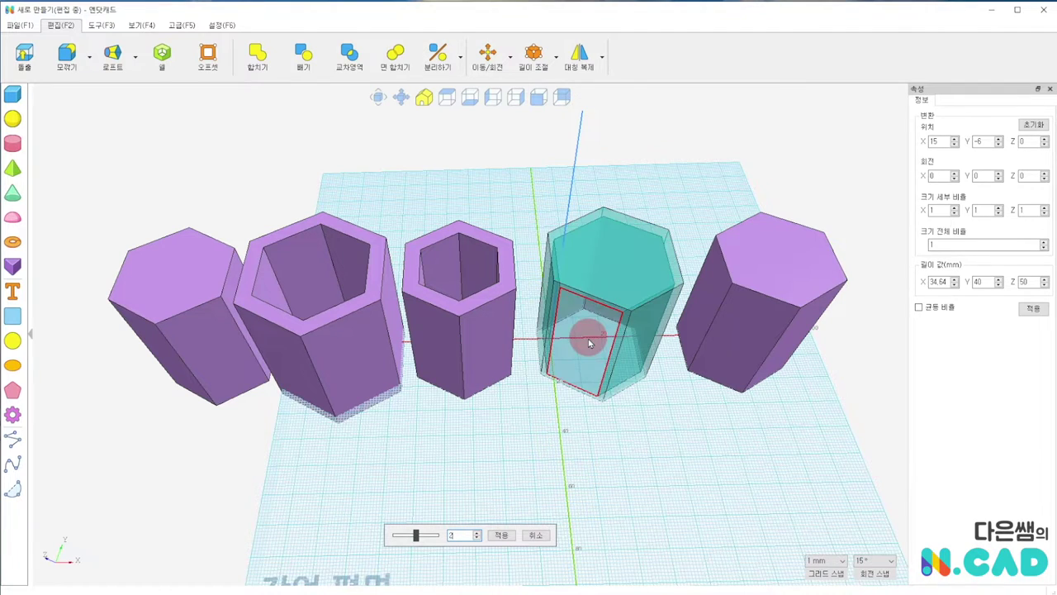
left_click(504, 539)
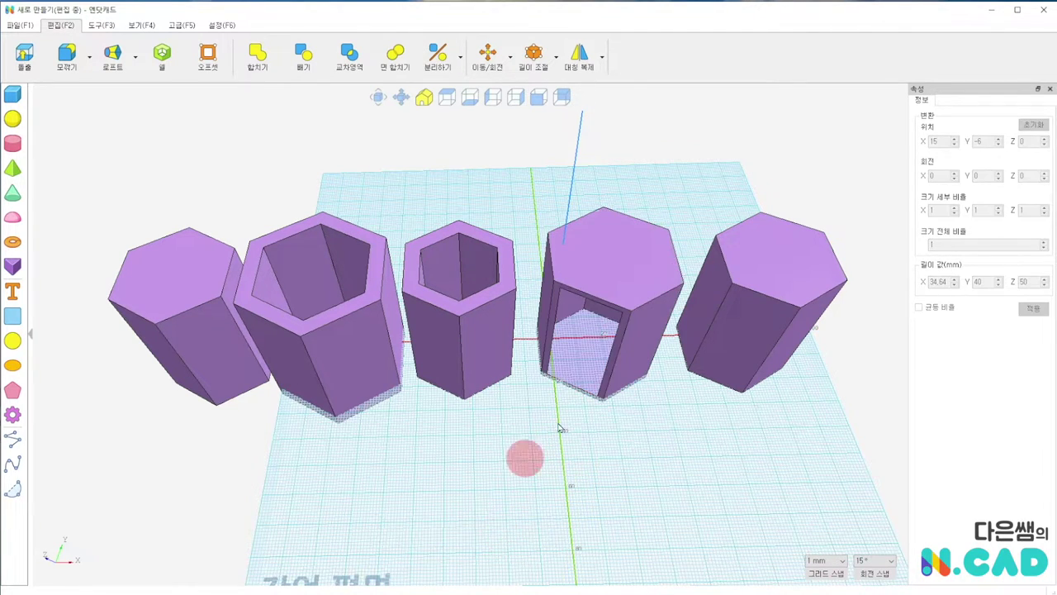
mouse_move(566, 484)
right_mouse_down()
mouse_move(521, 364)
mouse_move(546, 188)
mouse_move(519, 224)
right_mouse_up()
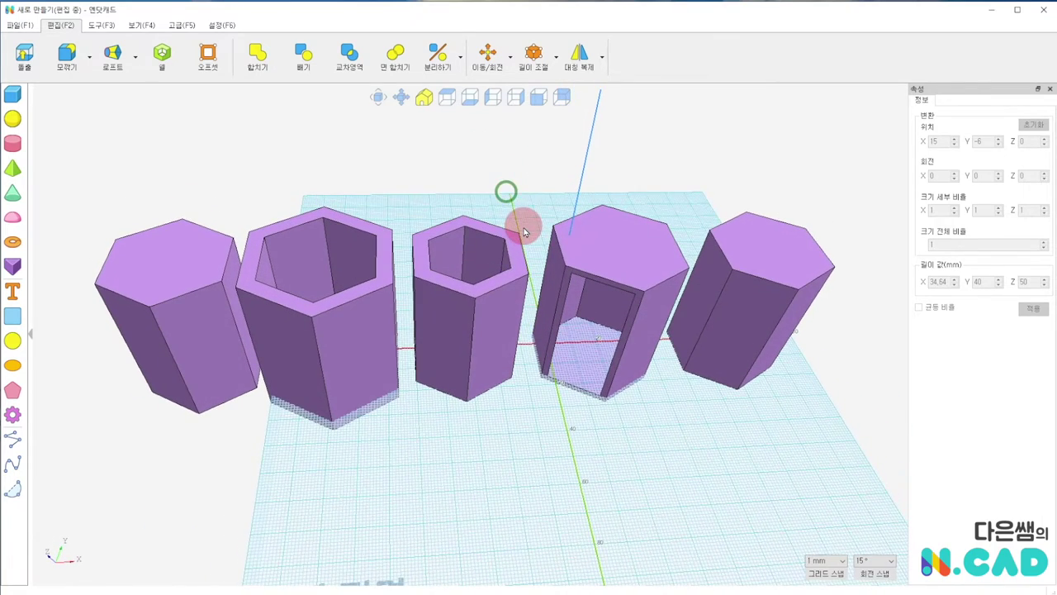
left_click(489, 298)
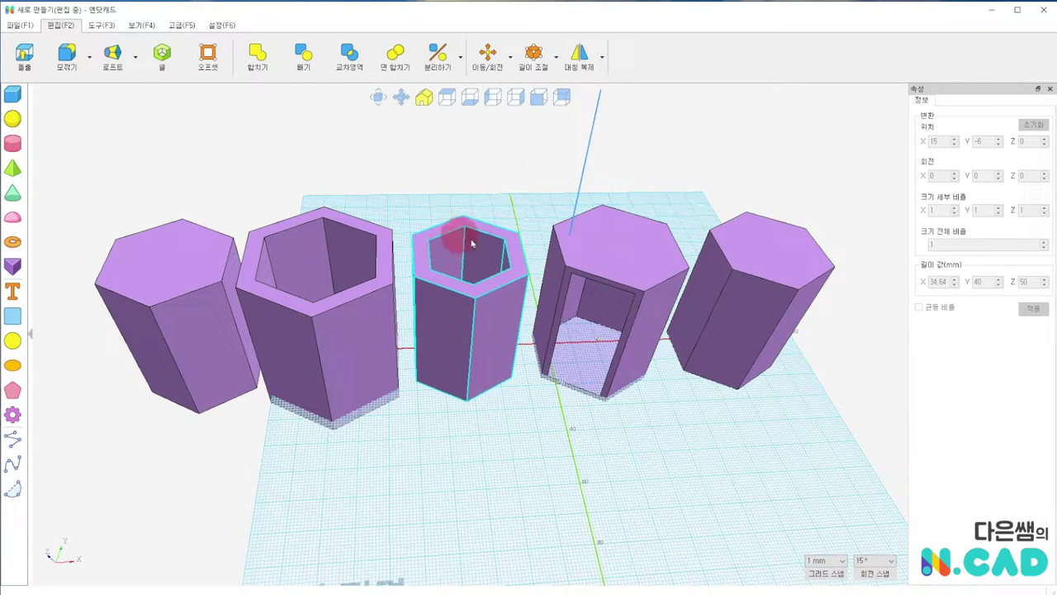
Inspect the open-front fourth prism from a low front angle.
left_click(585, 293)
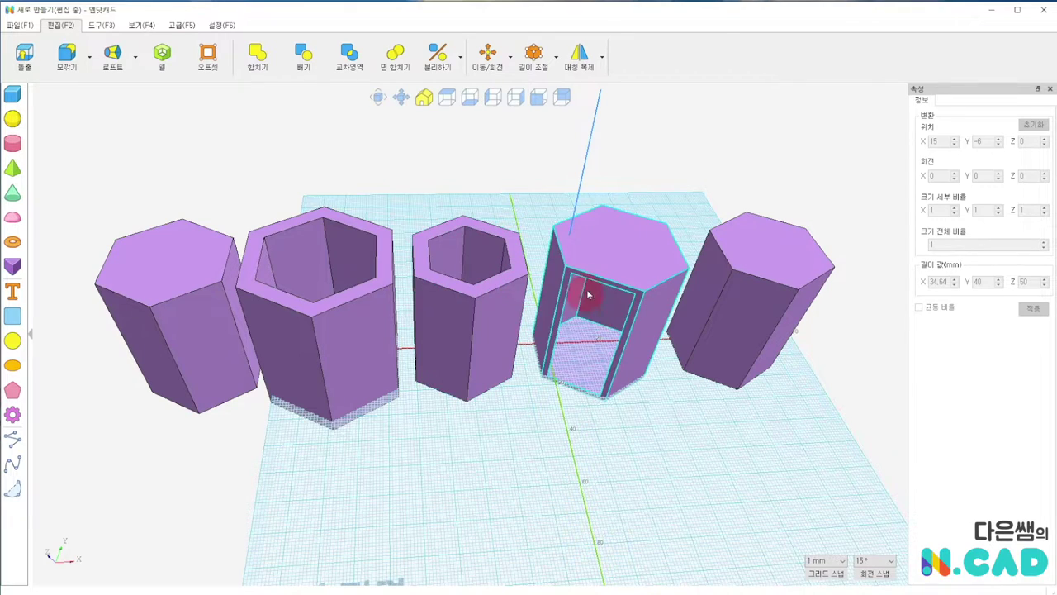
left_click(524, 377)
left_click(589, 361)
left_click(587, 314)
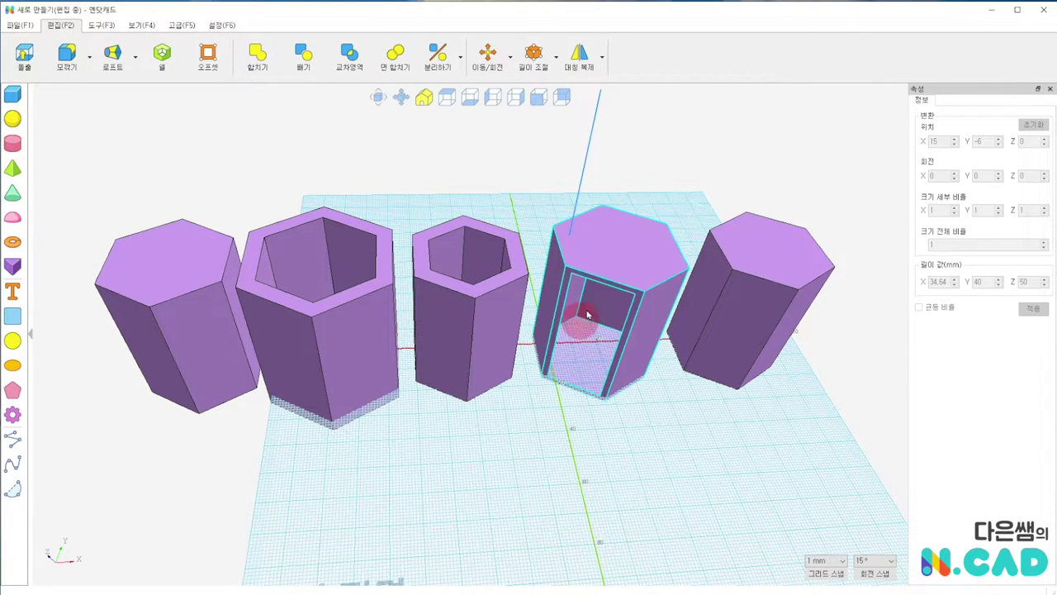
right_click_drag(582, 345, 547, 238)
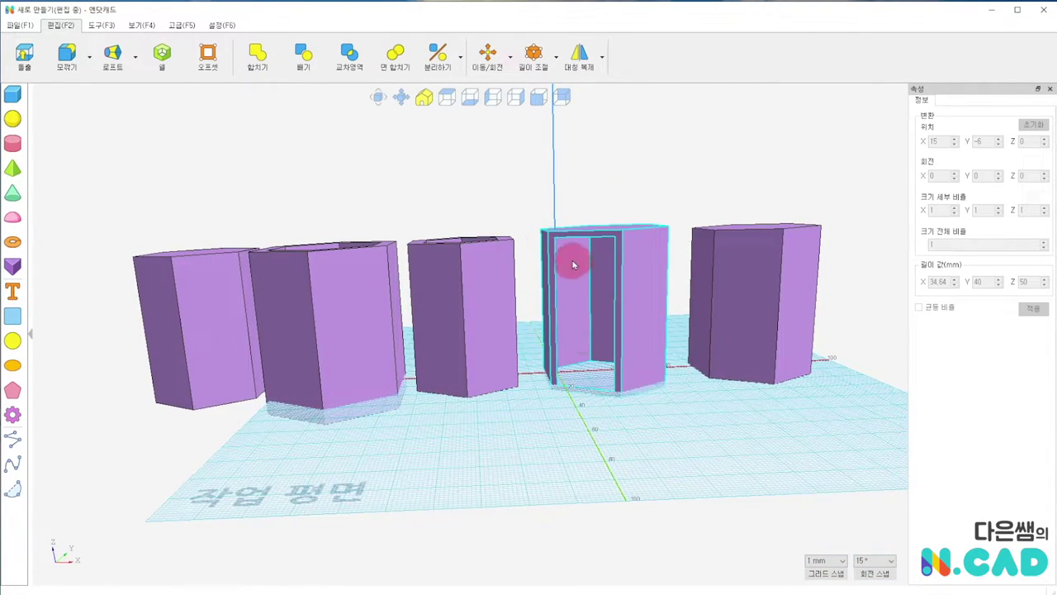
left_click(567, 195)
Shell the rightmost prism through its front face with thickness -2.
left_click(160, 65)
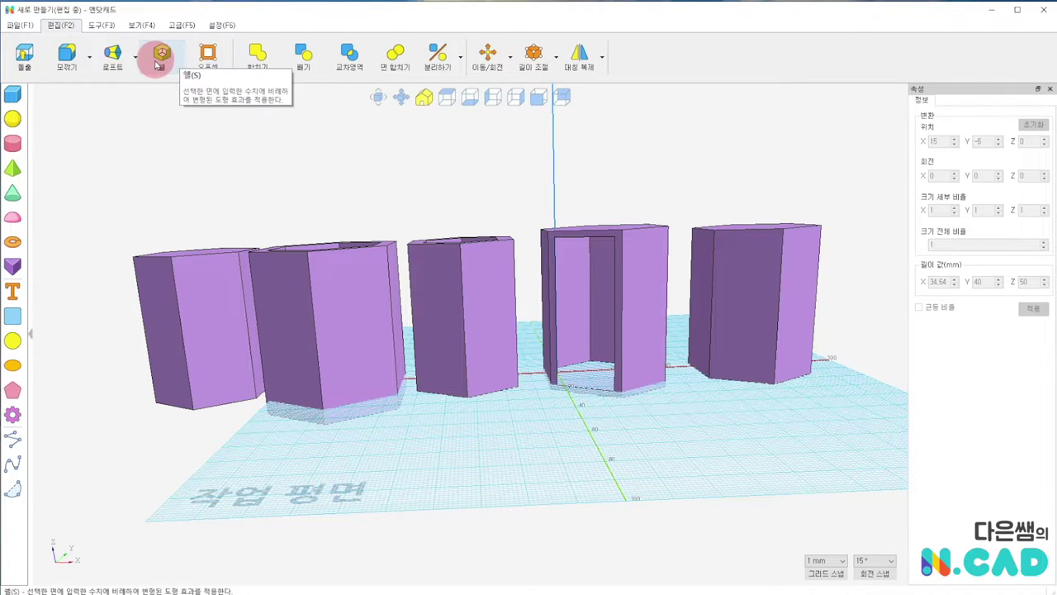
left_click(744, 309)
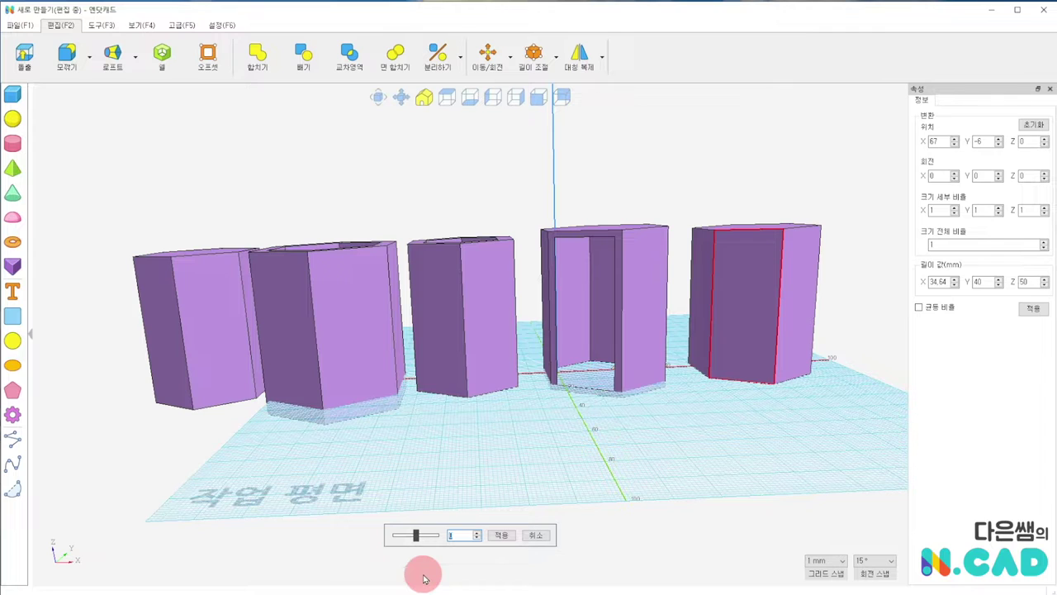
type("1")
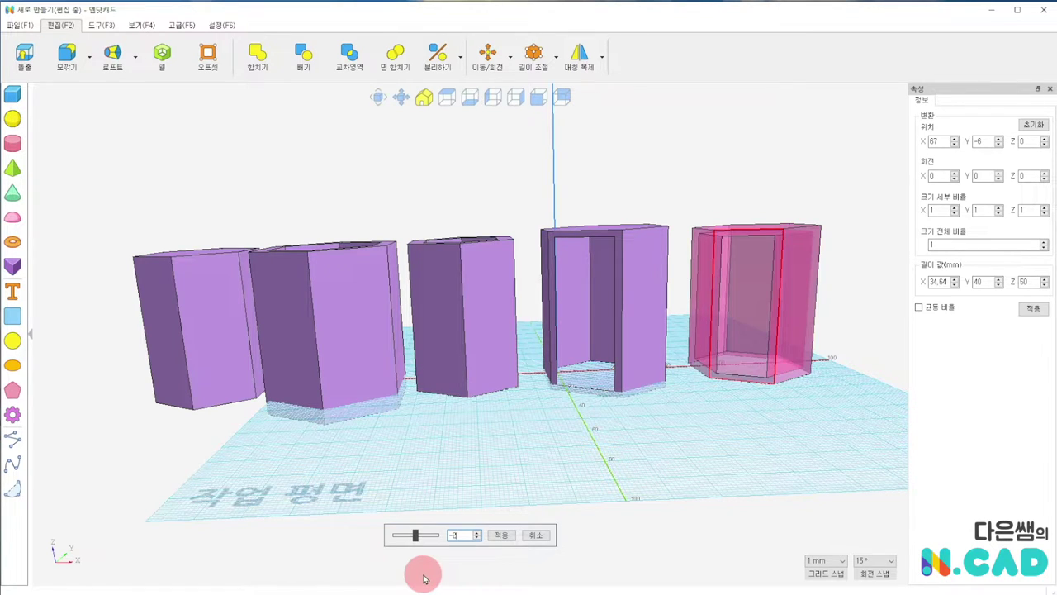
key("Return")
mouse_move(730, 202)
right_mouse_down()
mouse_move(602, 425)
mouse_move(651, 250)
right_mouse_up()
right_click_drag(540, 429, 667, 405)
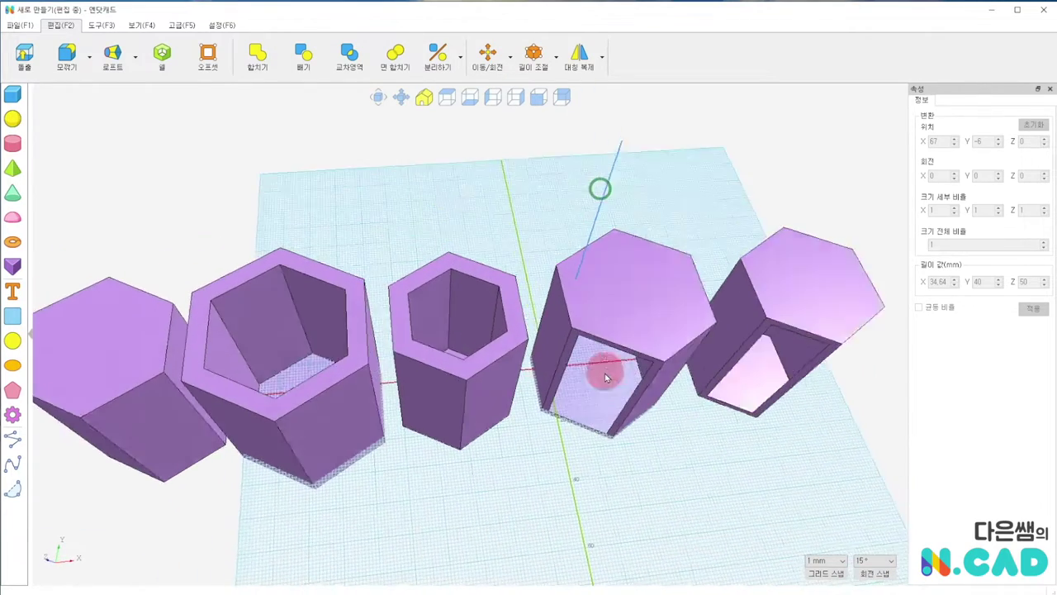
mouse_move(601, 185)
right_mouse_down()
mouse_move(566, 454)
mouse_move(528, 415)
right_mouse_up()
Add a three-sided prism in front of the hexagon row.
left_click(508, 365)
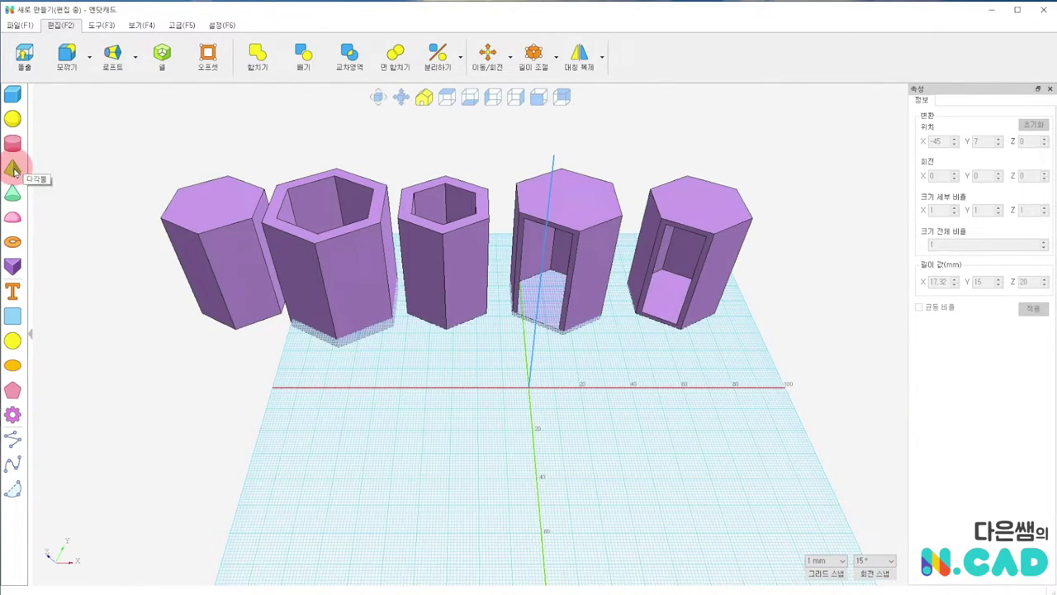
left_click(15, 170)
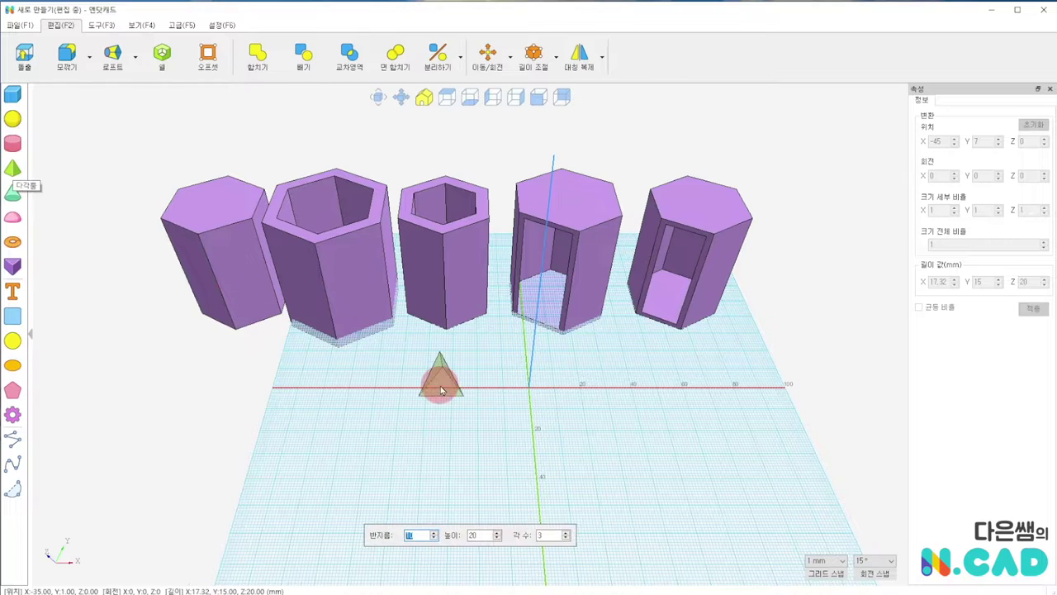
left_click(409, 363)
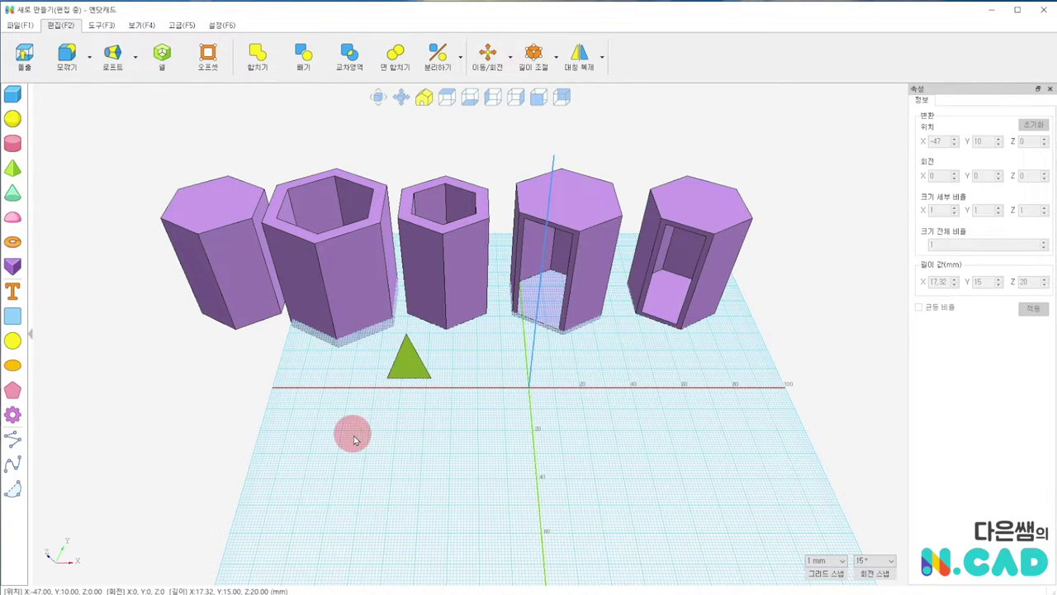
Hollow the triangular prism into a thin-walled, open-topped shell.
left_click(157, 51)
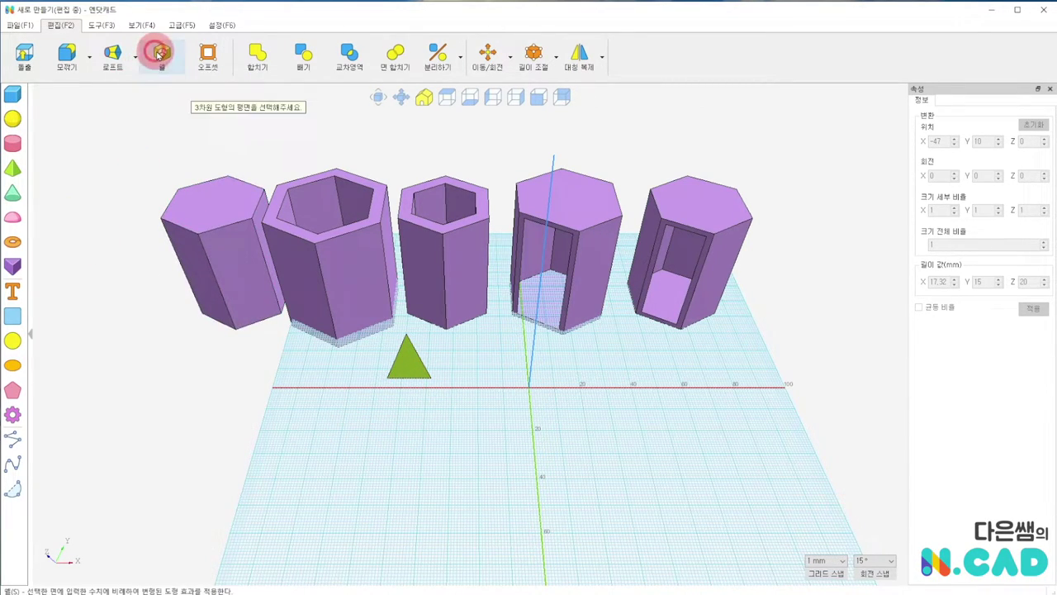
left_click(410, 368)
left_click(472, 542)
left_click(422, 544)
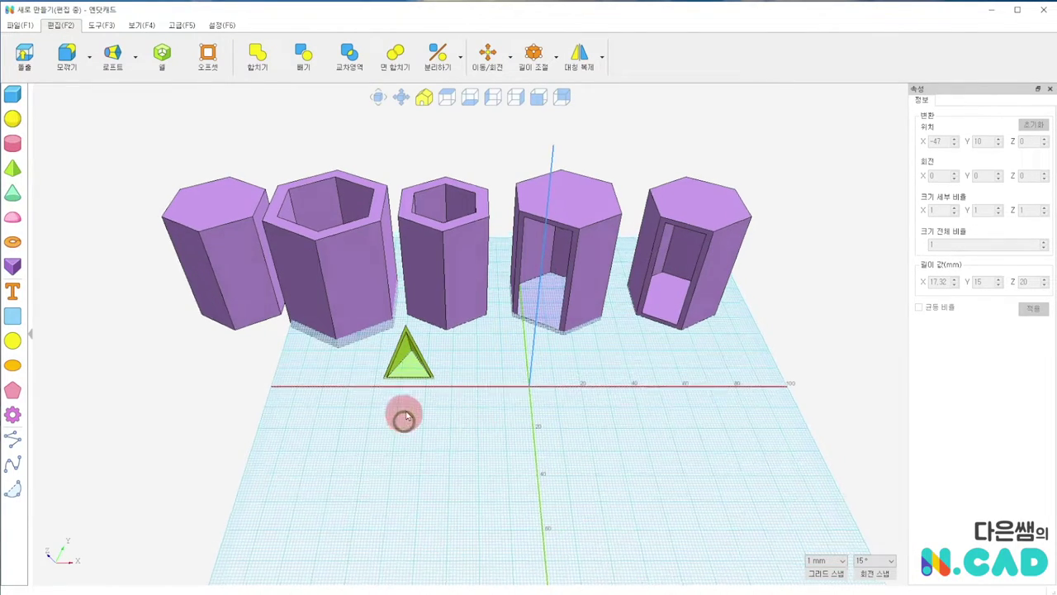
mouse_move(404, 408)
left_mouse_down()
mouse_move(398, 333)
mouse_move(391, 378)
left_mouse_up()
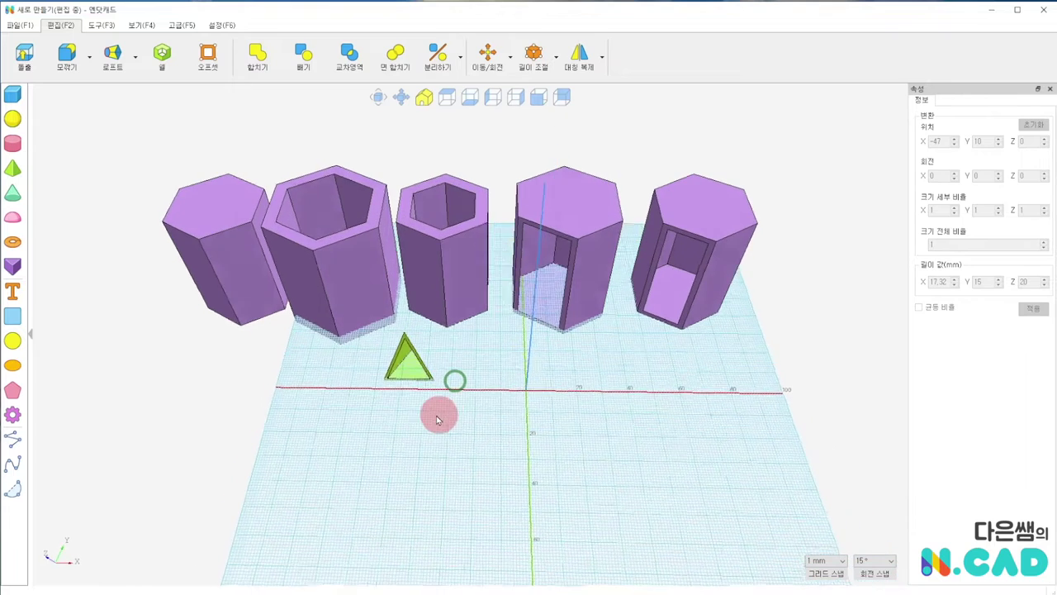
left_click(316, 366)
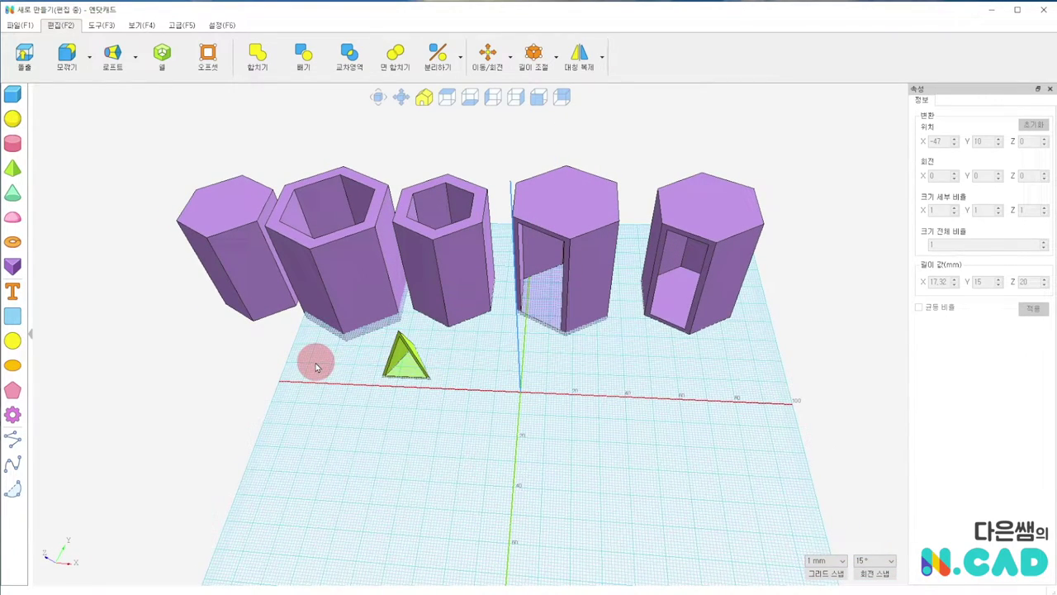
left_click_drag(316, 366, 336, 355)
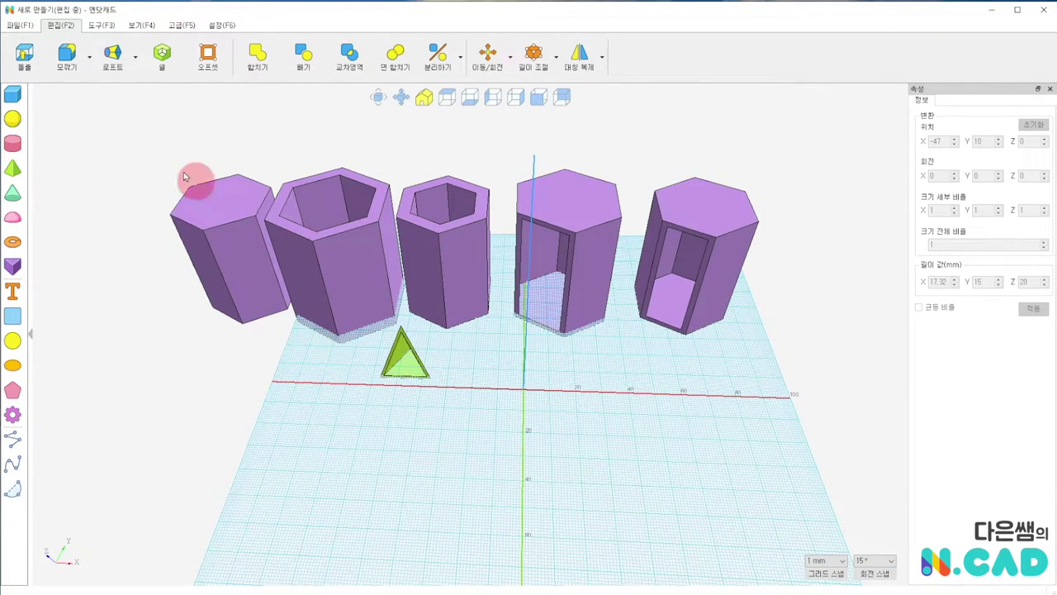
Place a blue box and an overlapping red cylinder beside the triangle.
left_click(12, 95)
left_click(334, 417)
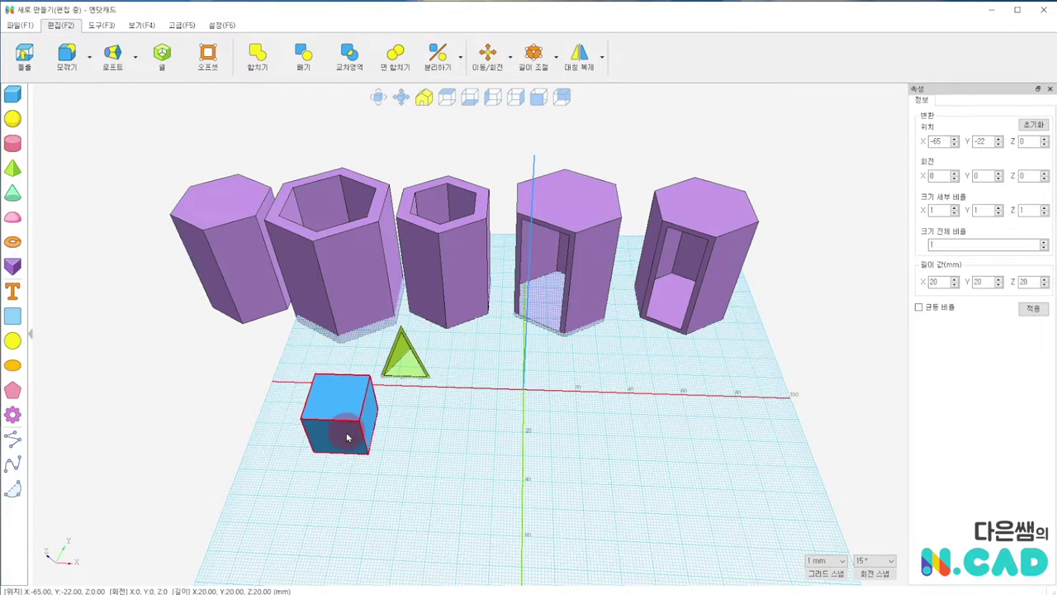
left_click(12, 142)
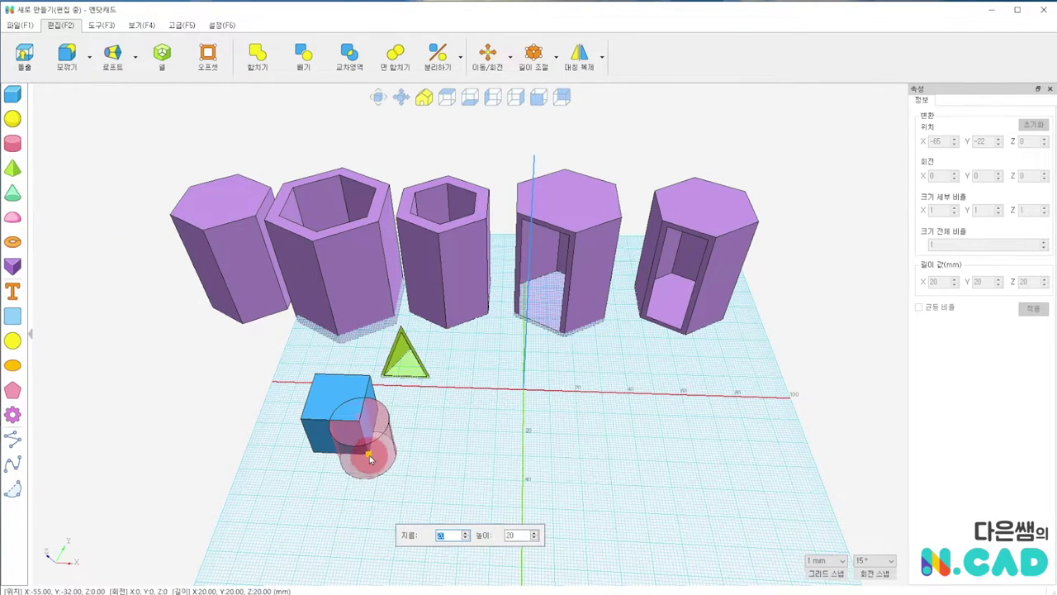
left_click(364, 436)
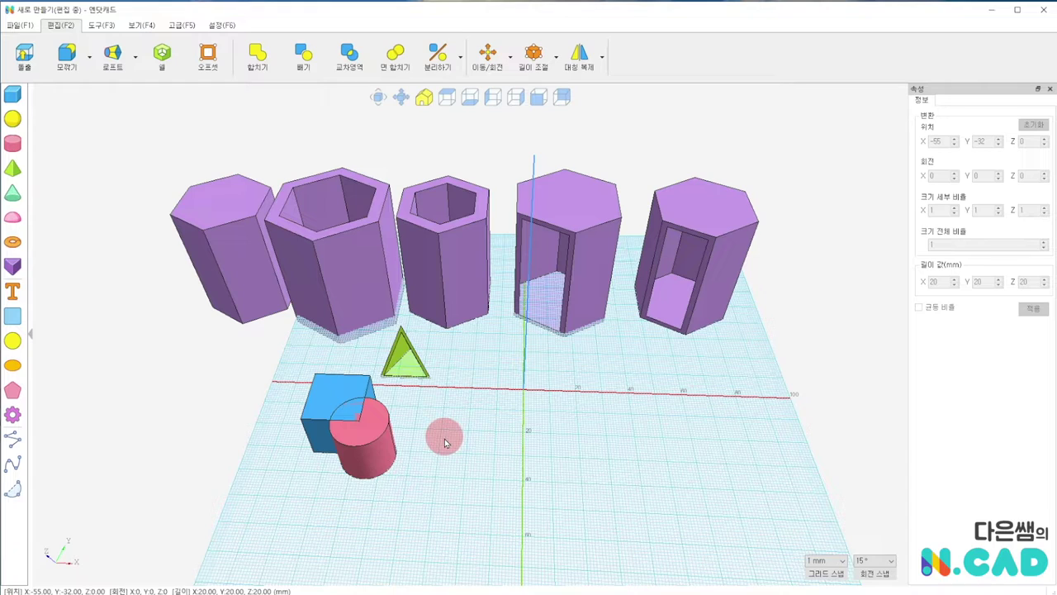
right_click_drag(446, 435, 448, 430)
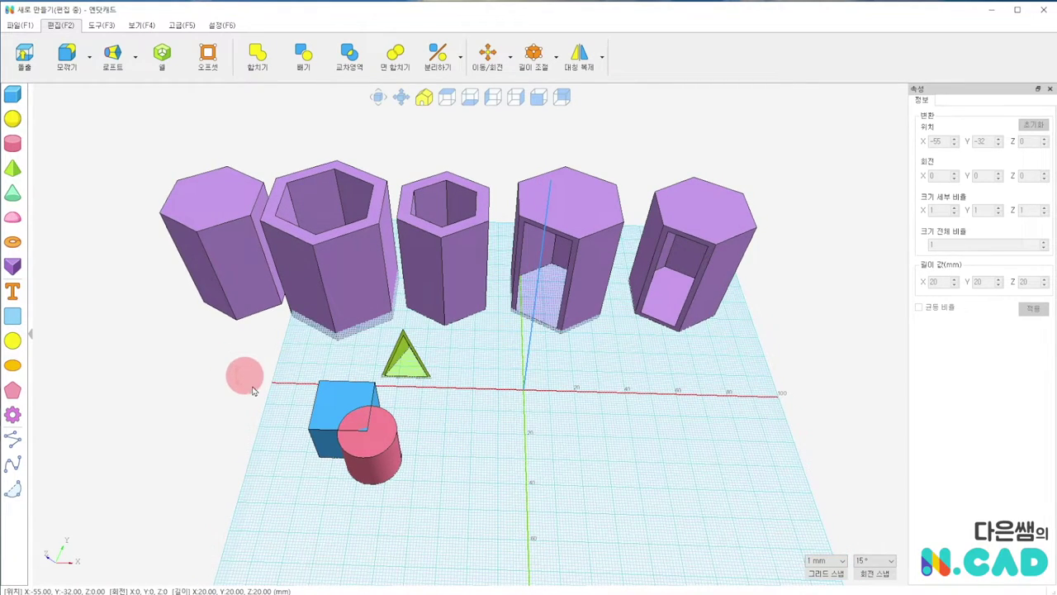
Group the box and cylinder into one 30 × 30 × 20 object and shift it left.
left_click(99, 26)
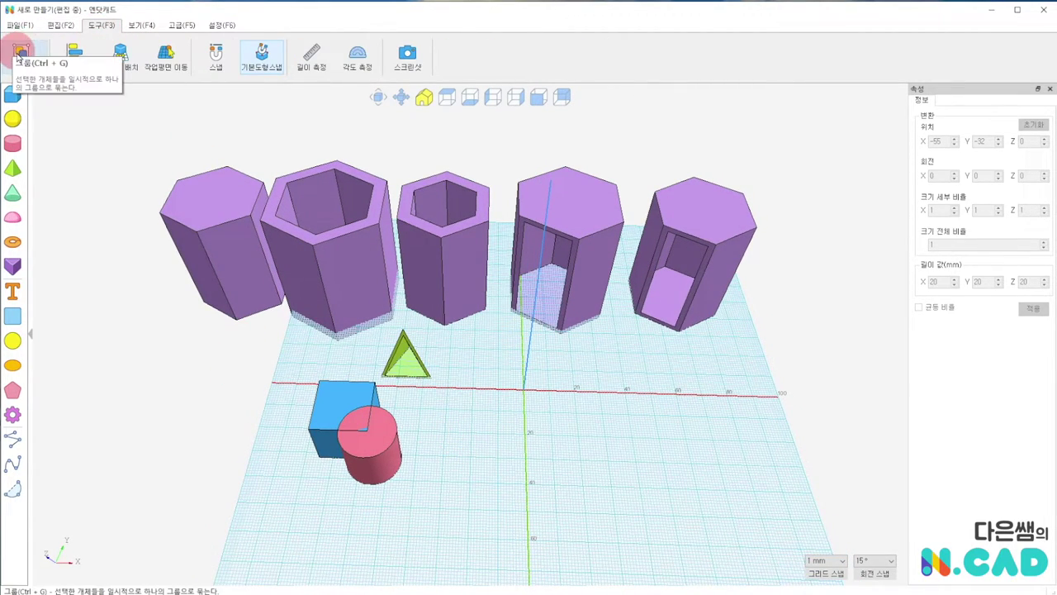
left_click(20, 51)
left_click(327, 405)
left_click(376, 441)
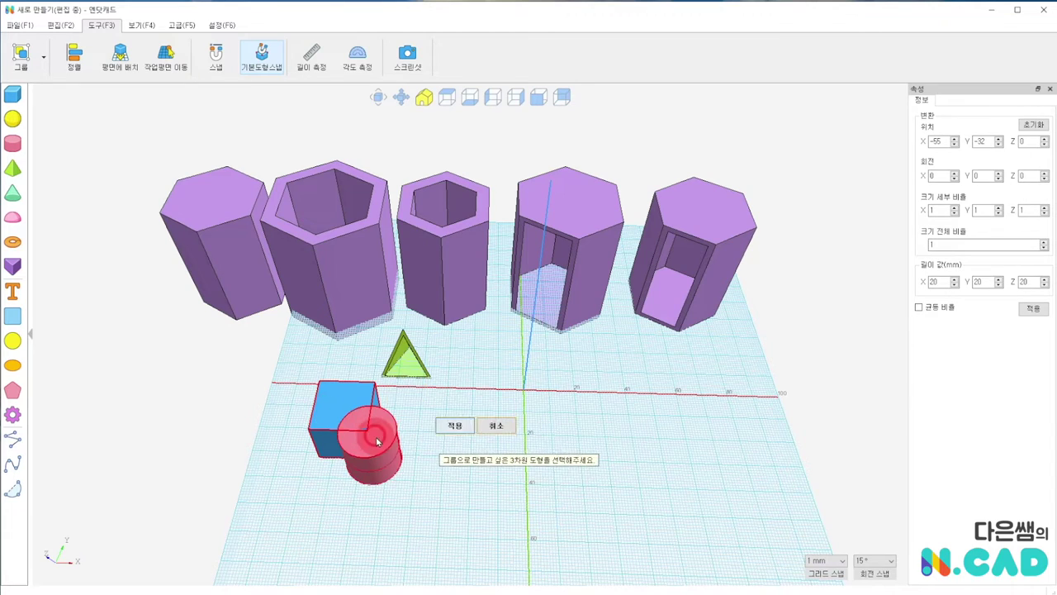
left_click(467, 427)
left_click_drag(359, 432, 362, 438)
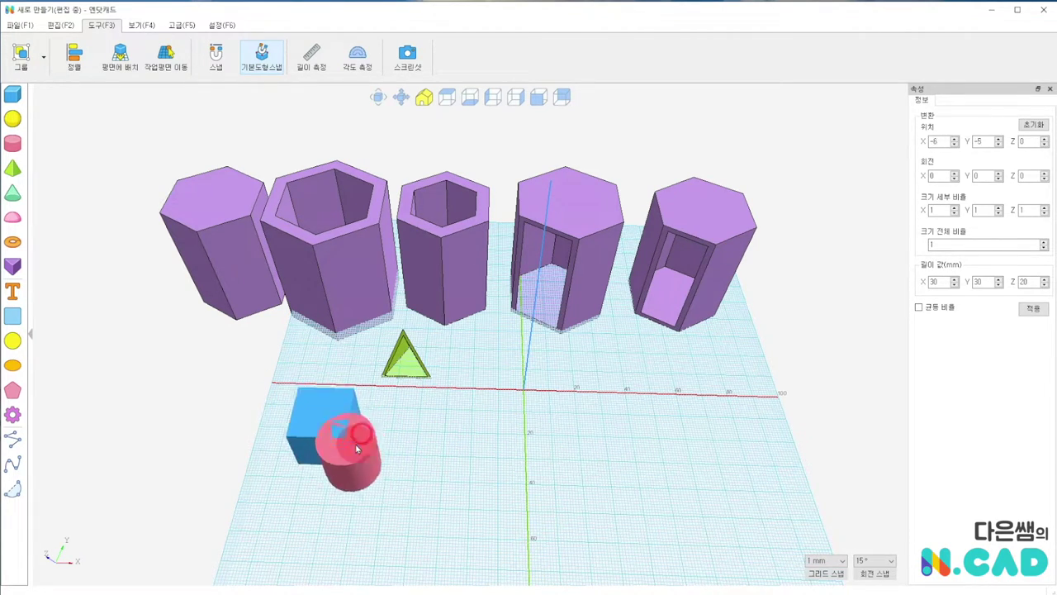
left_click_drag(361, 438, 341, 426)
left_click(66, 117)
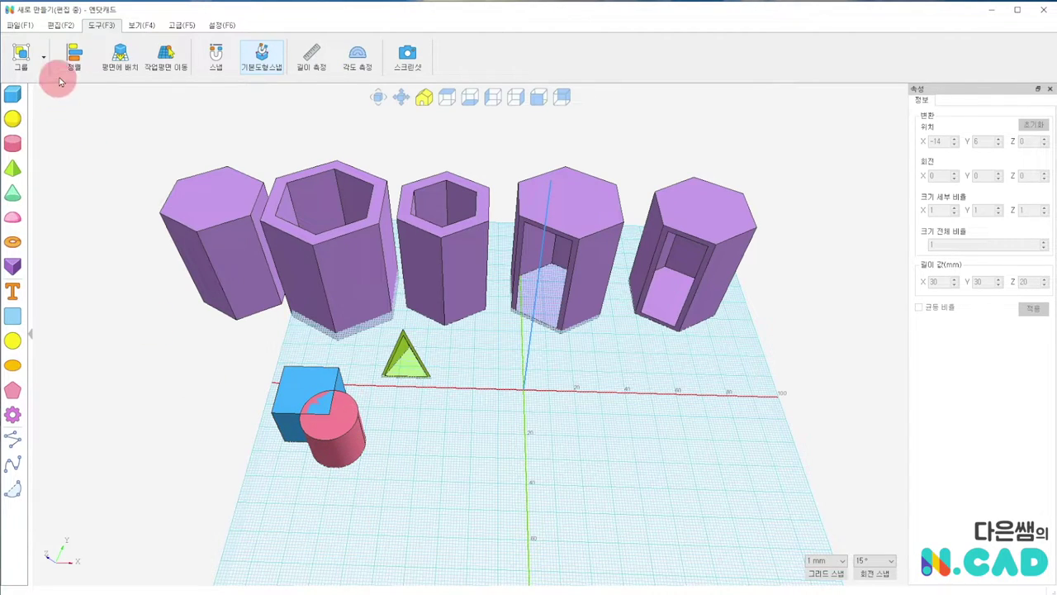
left_click(60, 25)
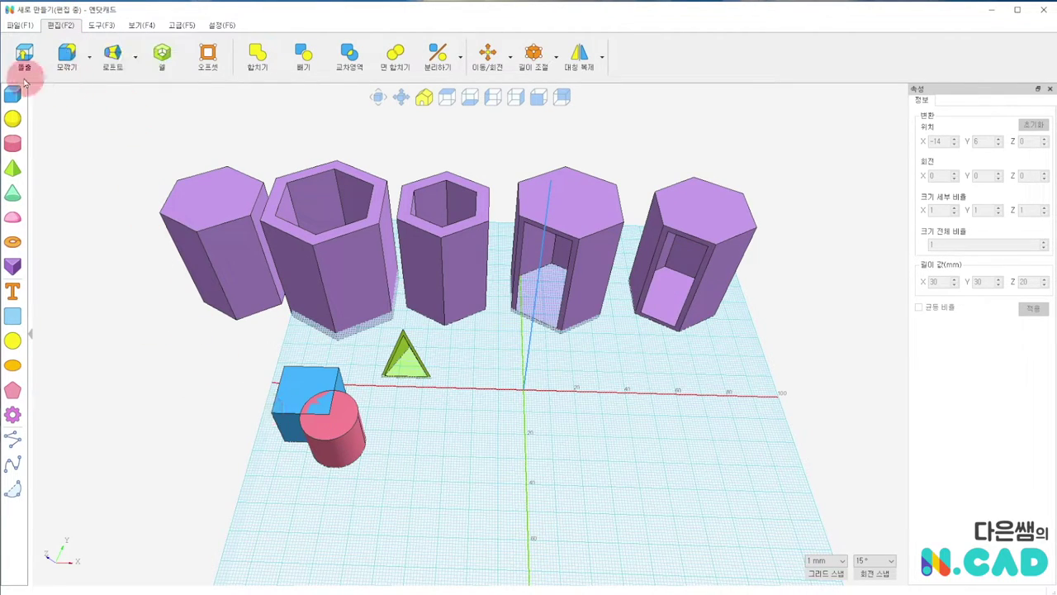
left_click(162, 56)
left_click(314, 394)
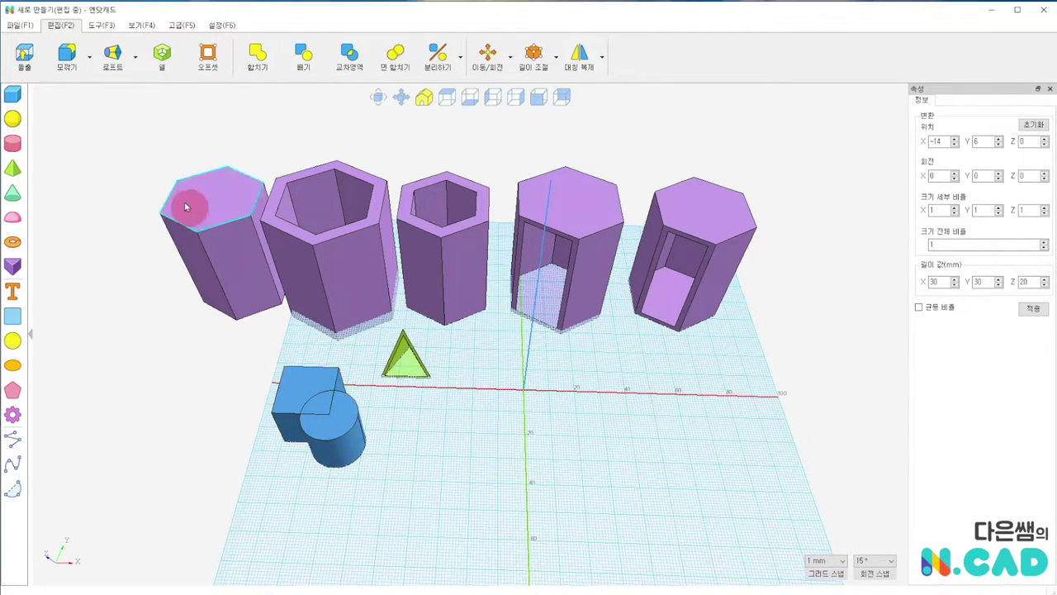
left_click(162, 56)
left_click(298, 396)
left_click_drag(416, 535, 417, 537)
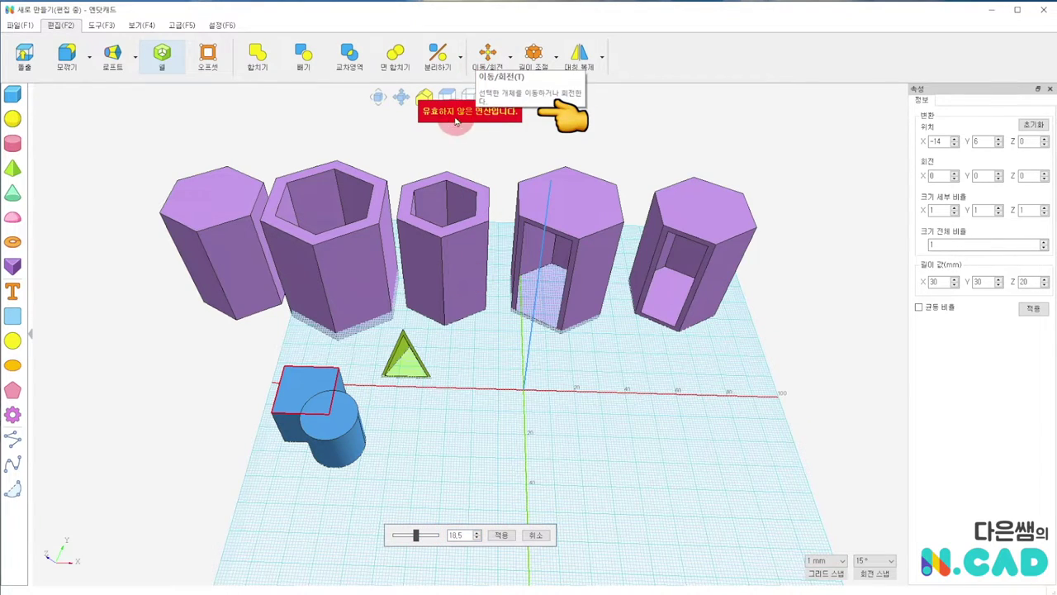
left_click_drag(411, 535, 415, 535)
left_click(535, 535)
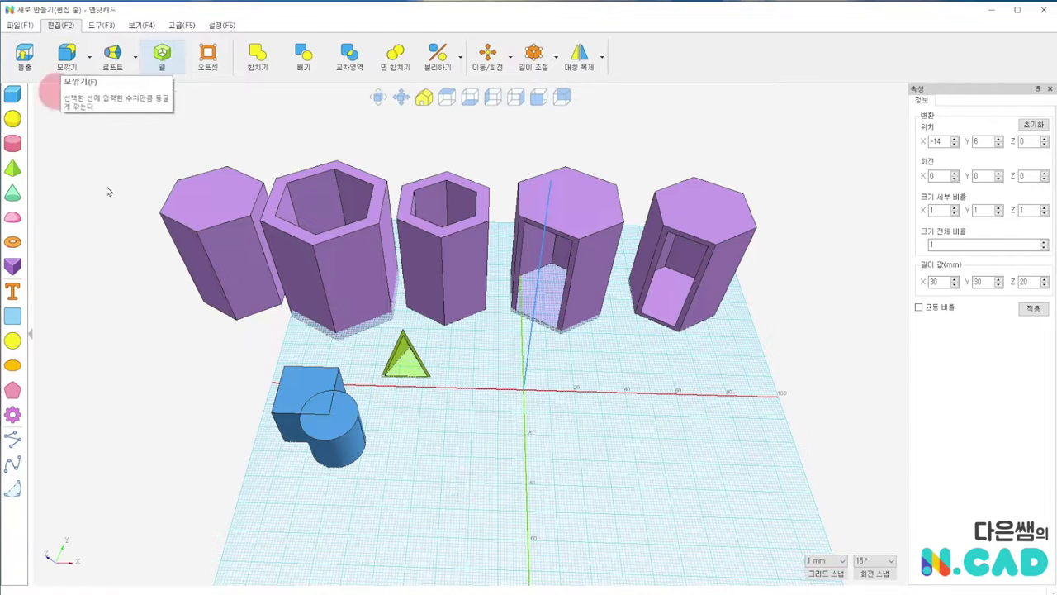
left_click(171, 330)
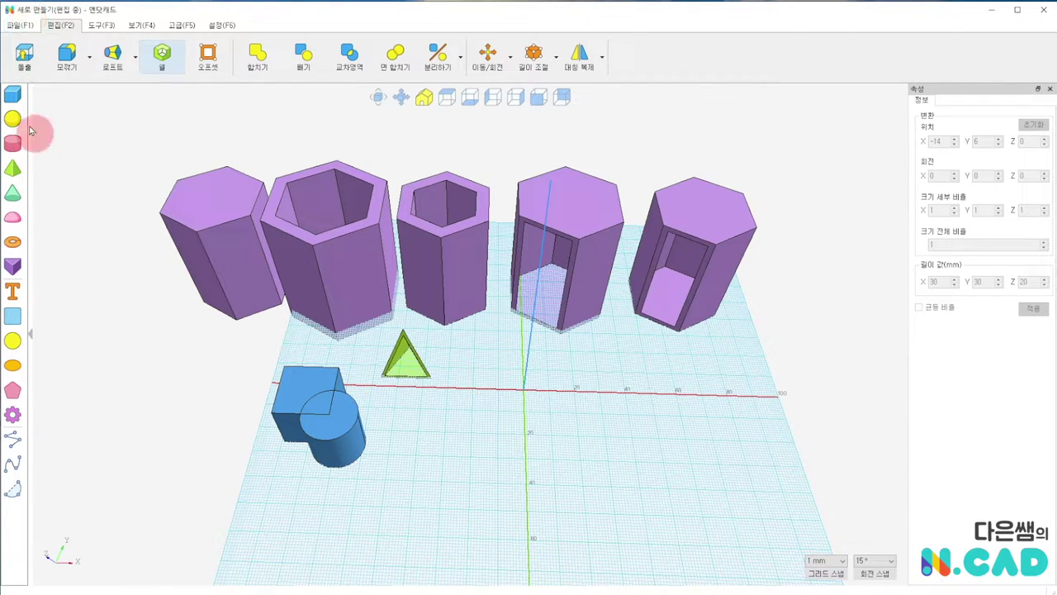
Place a second box with a cylinder overlapping its corner.
left_click(14, 94)
left_click(439, 429)
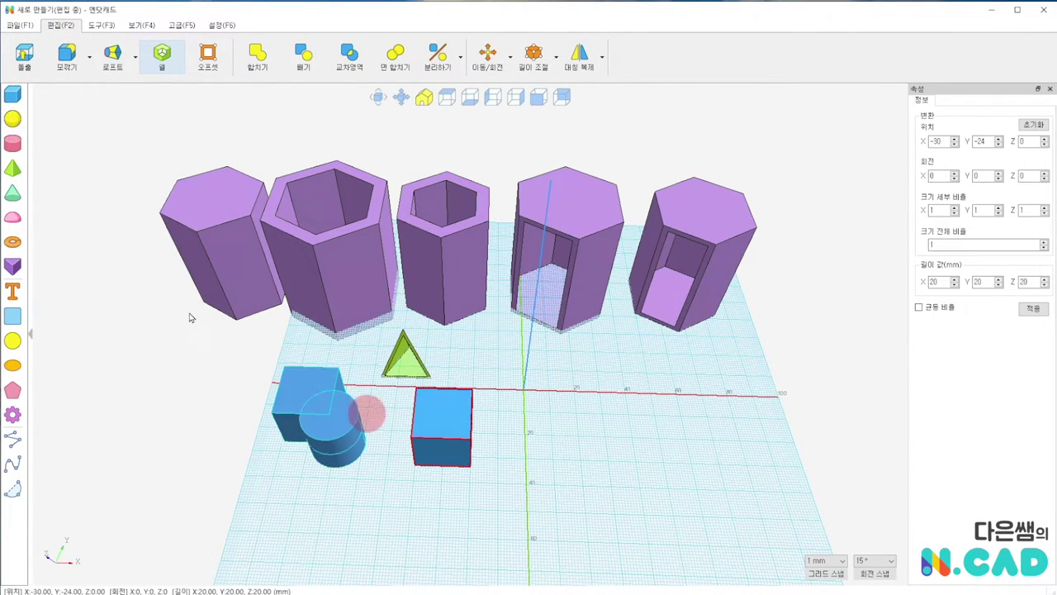
left_click(12, 142)
left_click(469, 456)
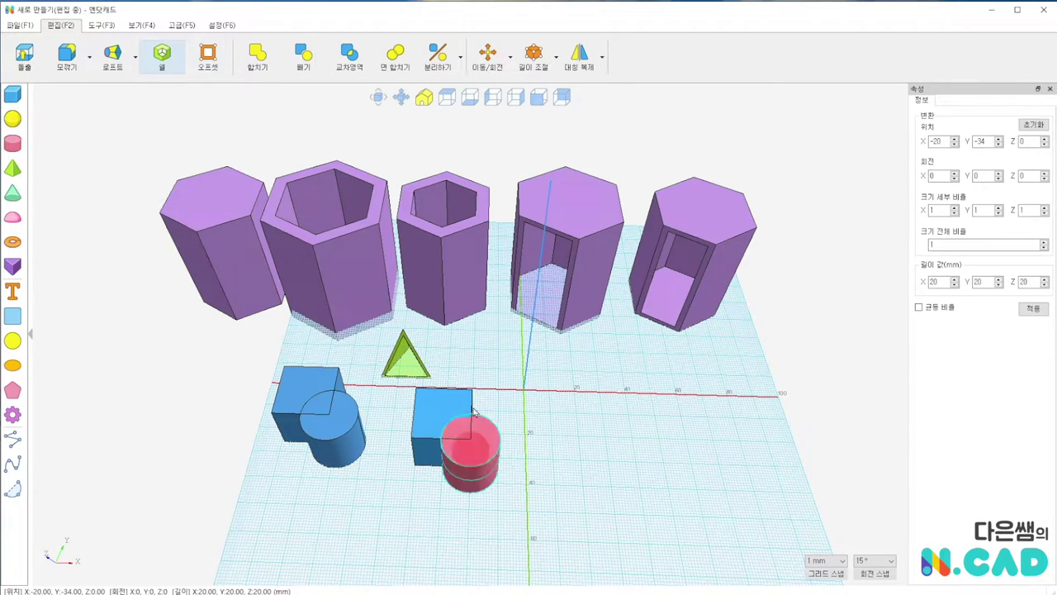
Fuse the box and cylinder into one blue solid and nudge it down-right.
left_click(257, 56)
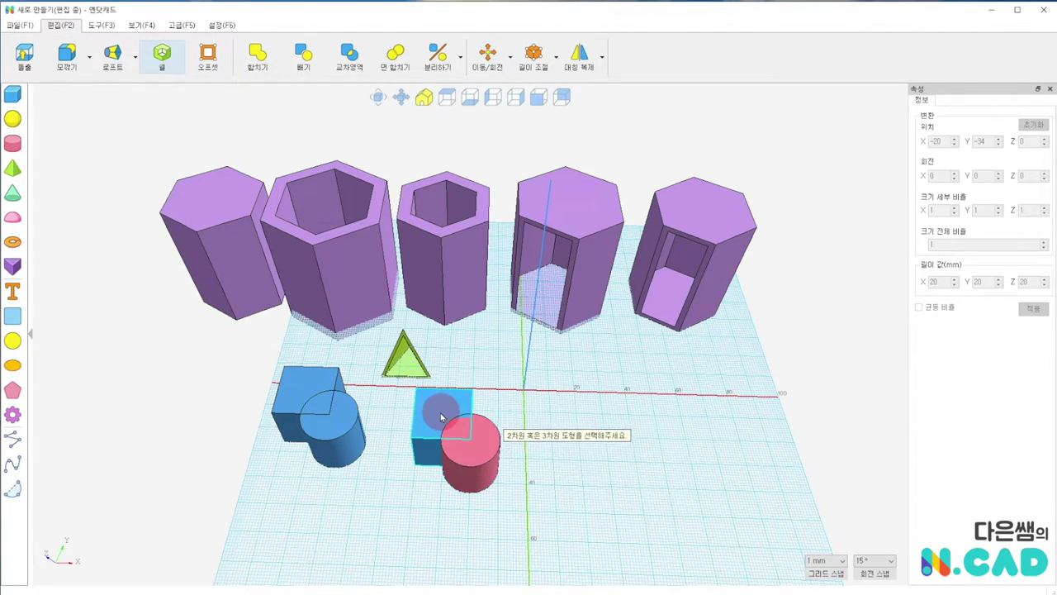
left_click(446, 417)
left_click(468, 450)
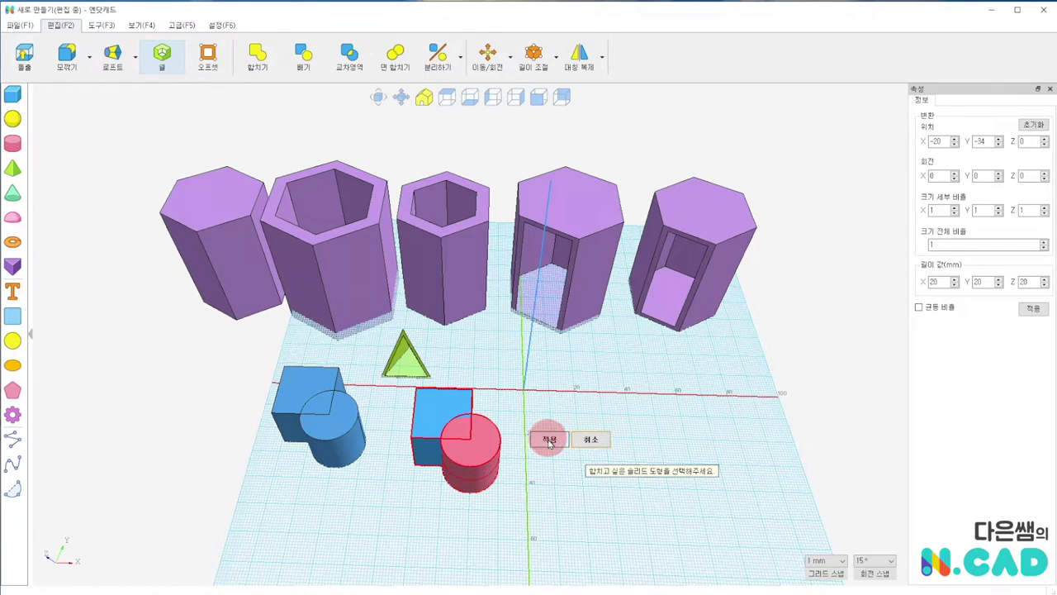
left_click(549, 443)
left_click(484, 442)
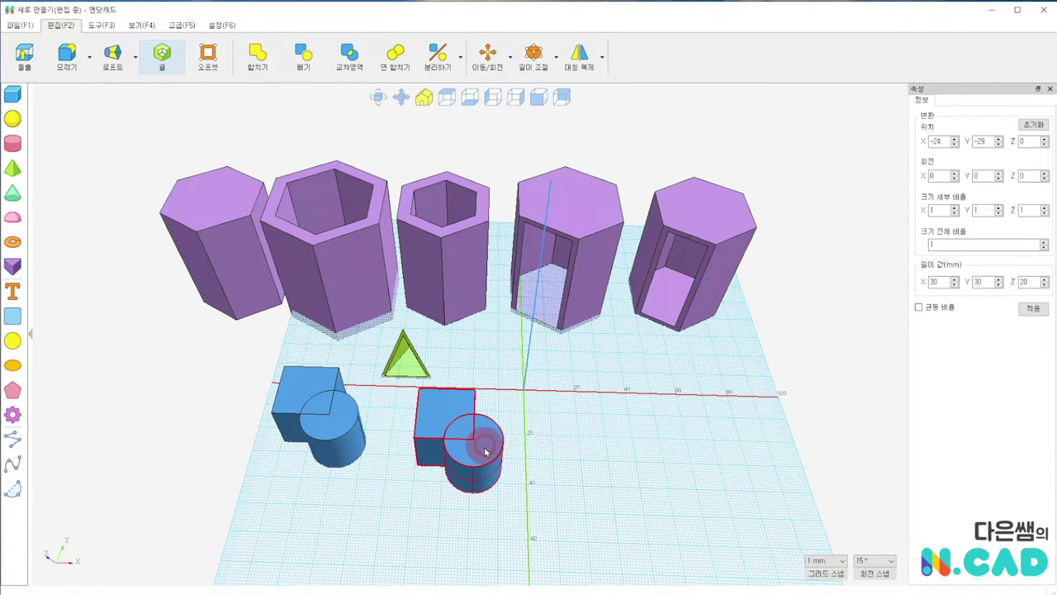
left_click(480, 446)
left_click_drag(477, 446, 481, 456)
left_click(509, 394)
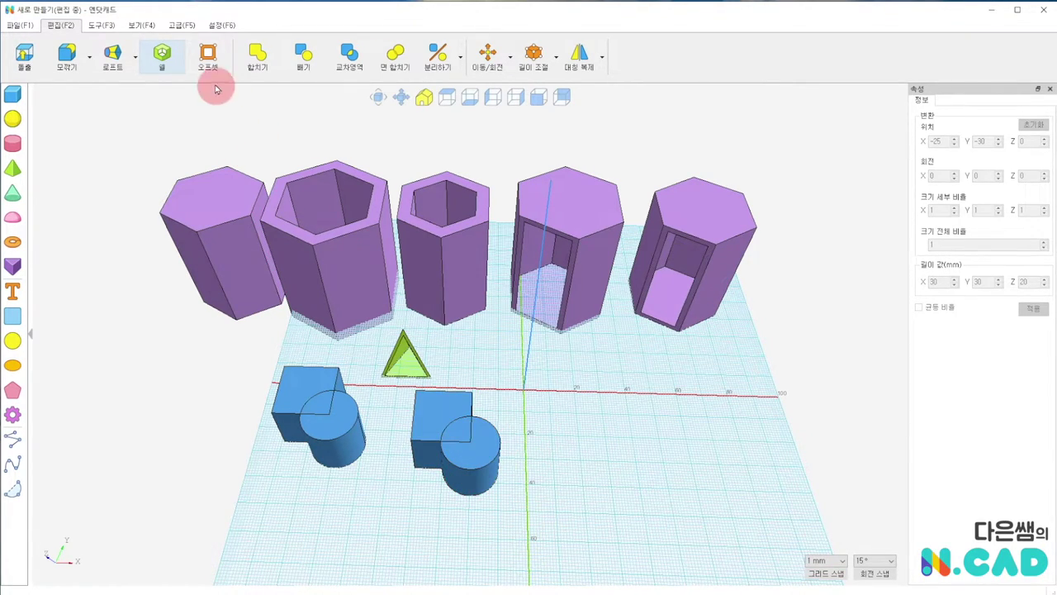
left_click(162, 57)
Attempt to shell the fused solid from its top face, then cancel the invalid-operation error.
left_click(454, 415)
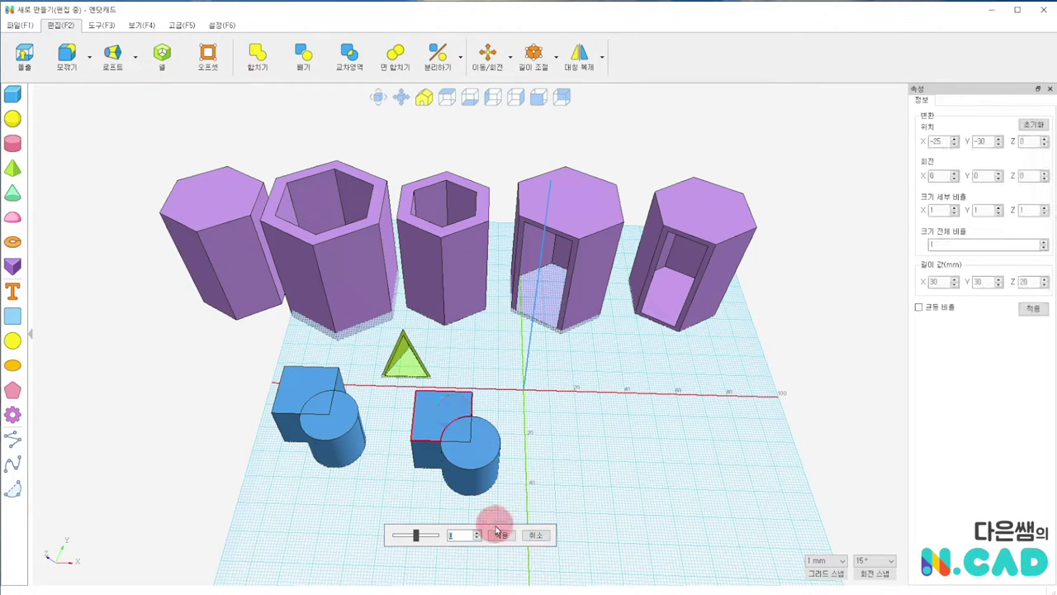
left_click_drag(416, 535, 436, 539)
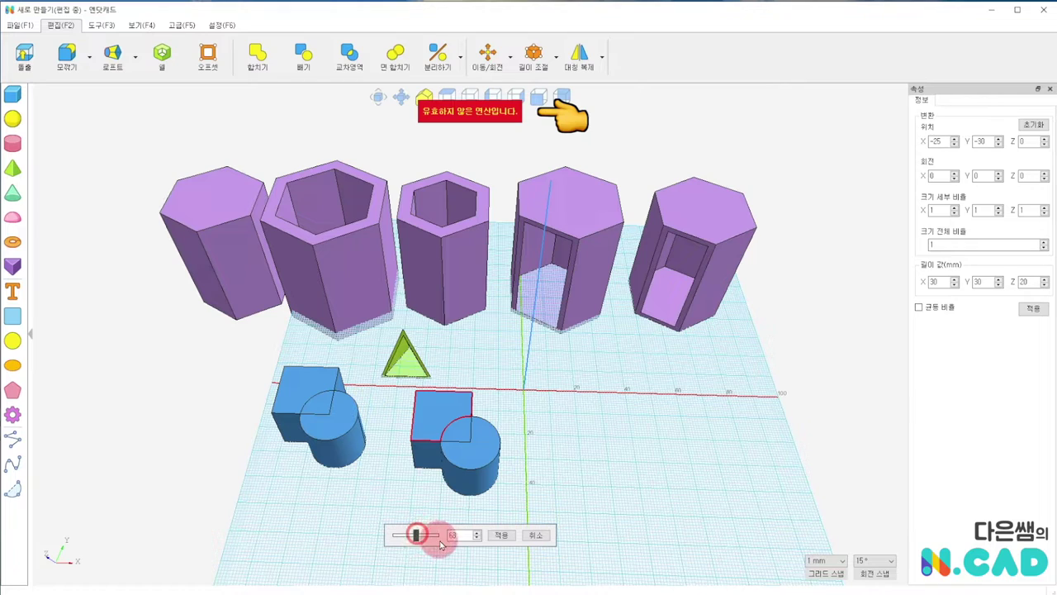
left_click(537, 535)
Nudge the fused solid slightly to X -23, Y -35.
left_click_drag(479, 436, 482, 445)
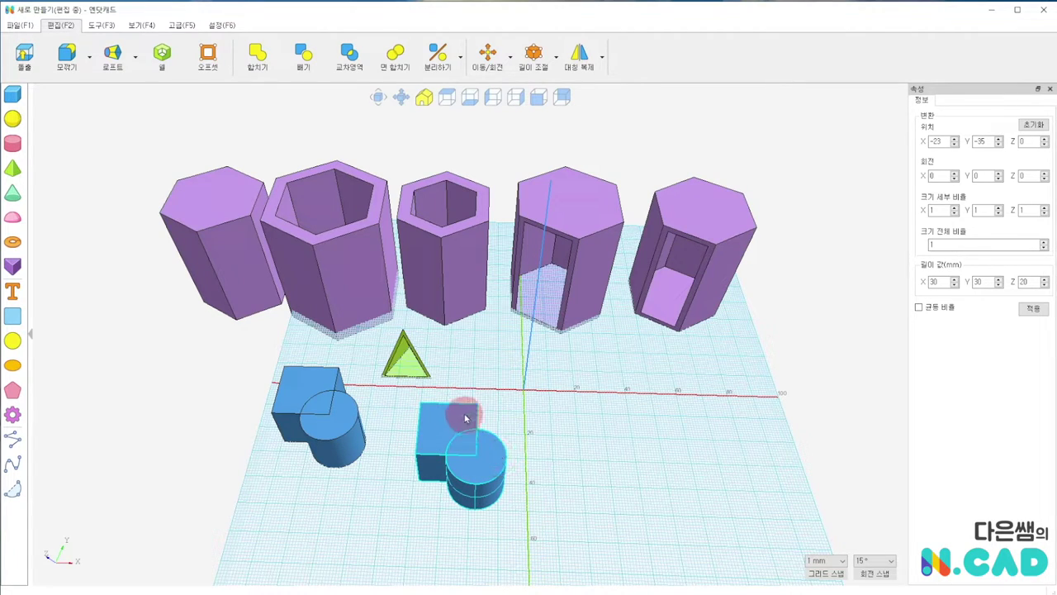
left_click(522, 416)
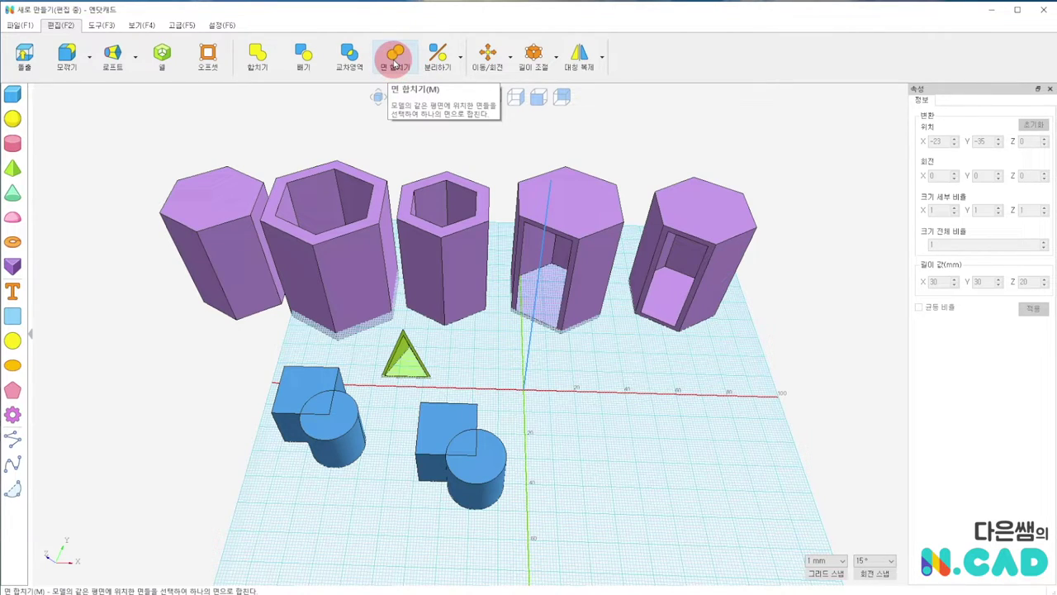
left_click(394, 57)
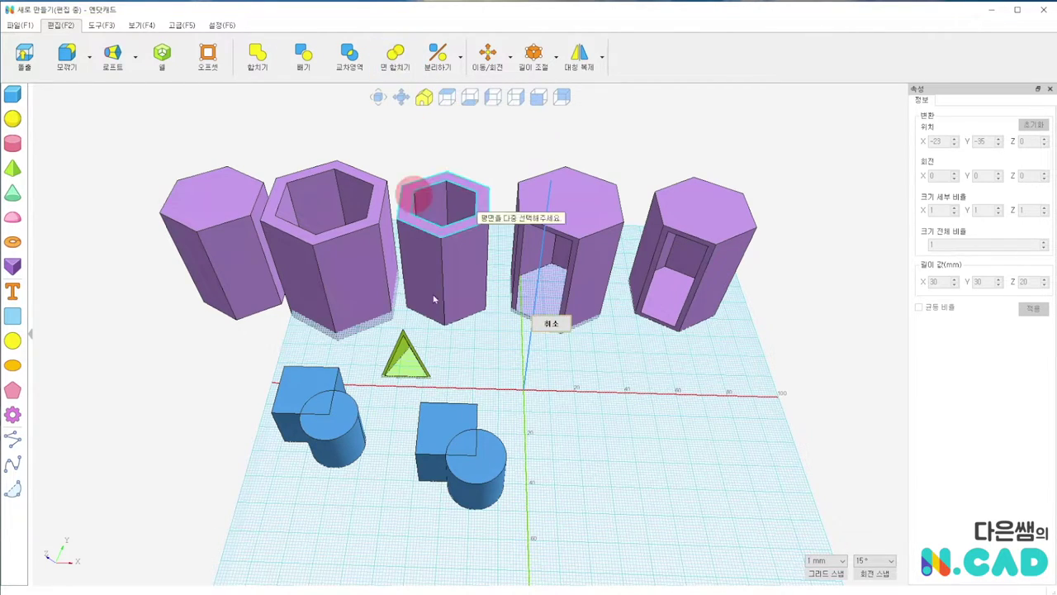
Merge the cylinder's and box's top faces into a single seamless flat face.
left_click(464, 439)
left_click(444, 421)
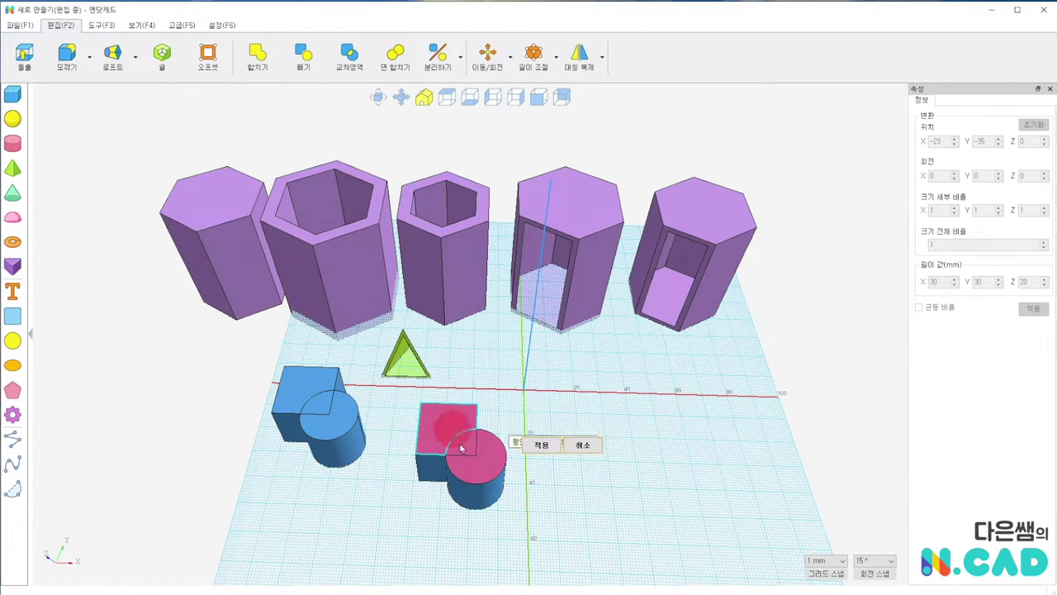
left_click(541, 445)
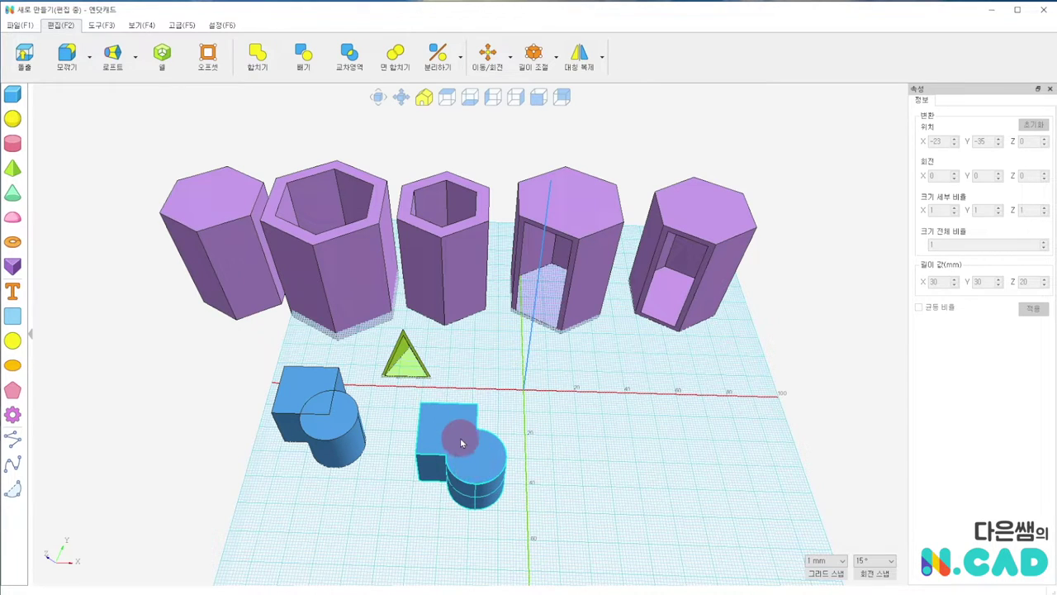
left_click(512, 450)
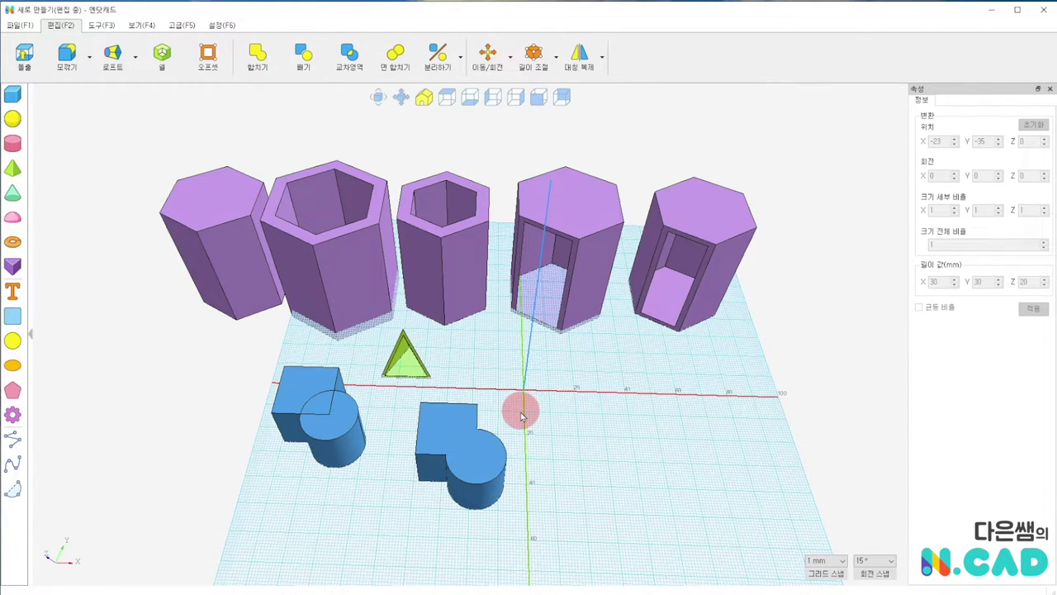
Shell the merged shape with its merged top face as the opening.
middle_click_drag(520, 415, 500, 369)
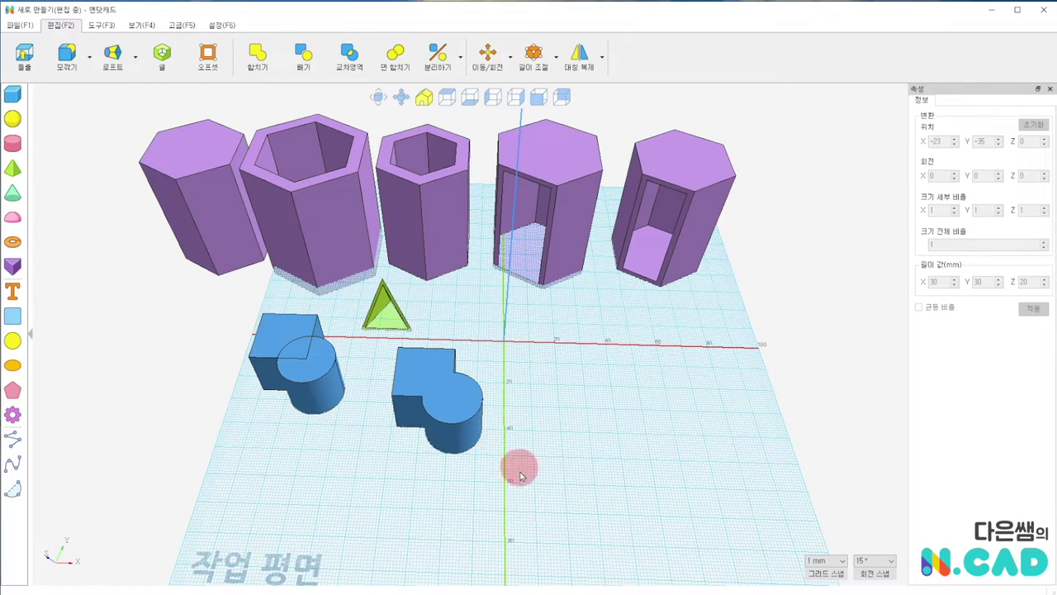
left_click(162, 56)
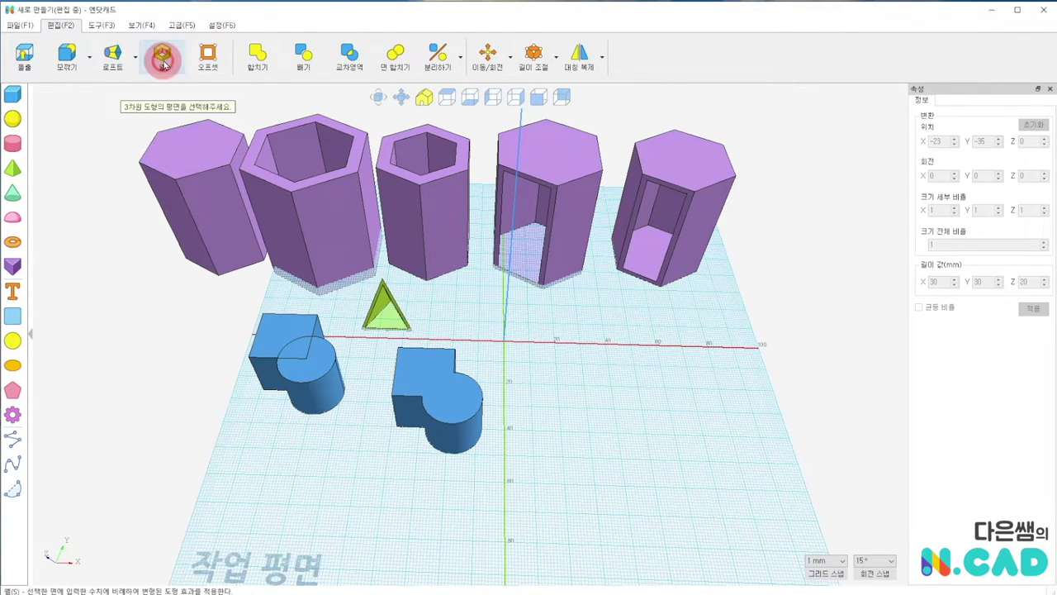
left_click(422, 378)
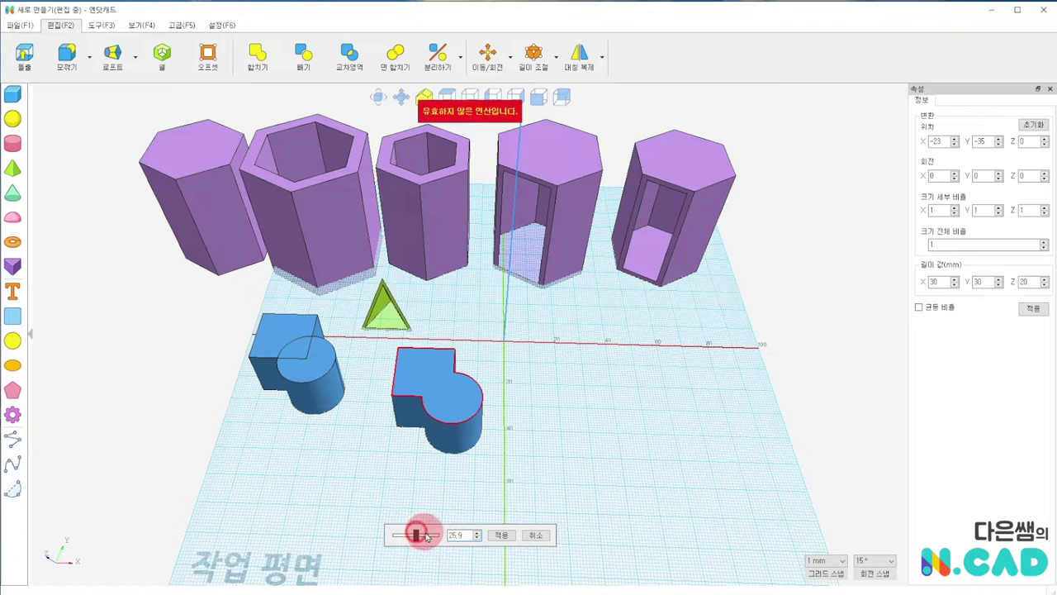
left_click(545, 537)
left_click(417, 355)
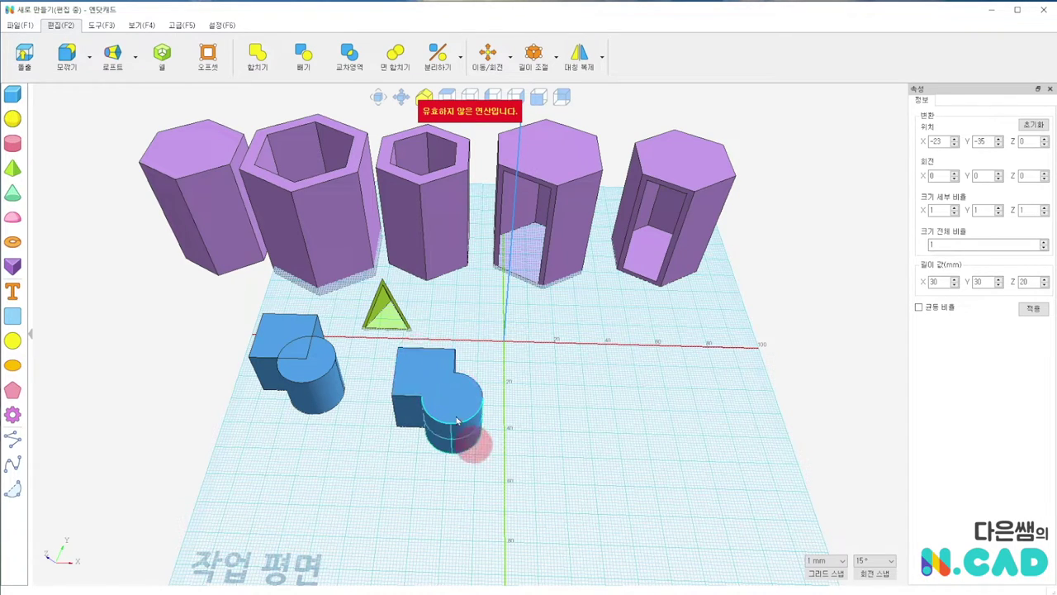
Merge the box's and cylinder's bottom faces into one continuous face, viewed from an angled overhead view.
mouse_move(507, 543)
right_mouse_down()
mouse_move(521, 179)
mouse_move(498, 328)
mouse_move(449, 396)
mouse_move(464, 352)
right_mouse_up()
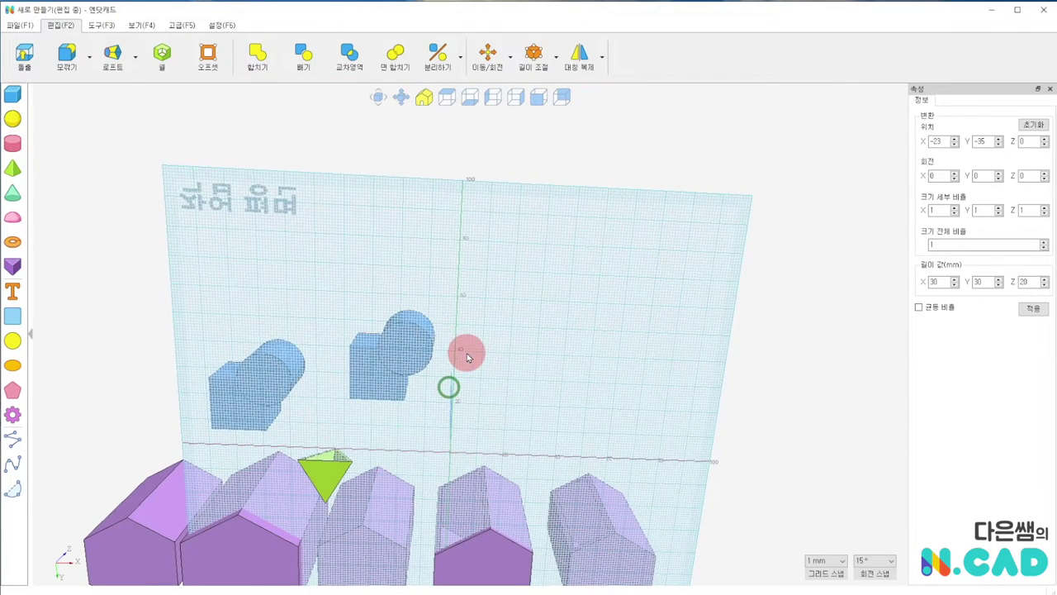
left_click(396, 55)
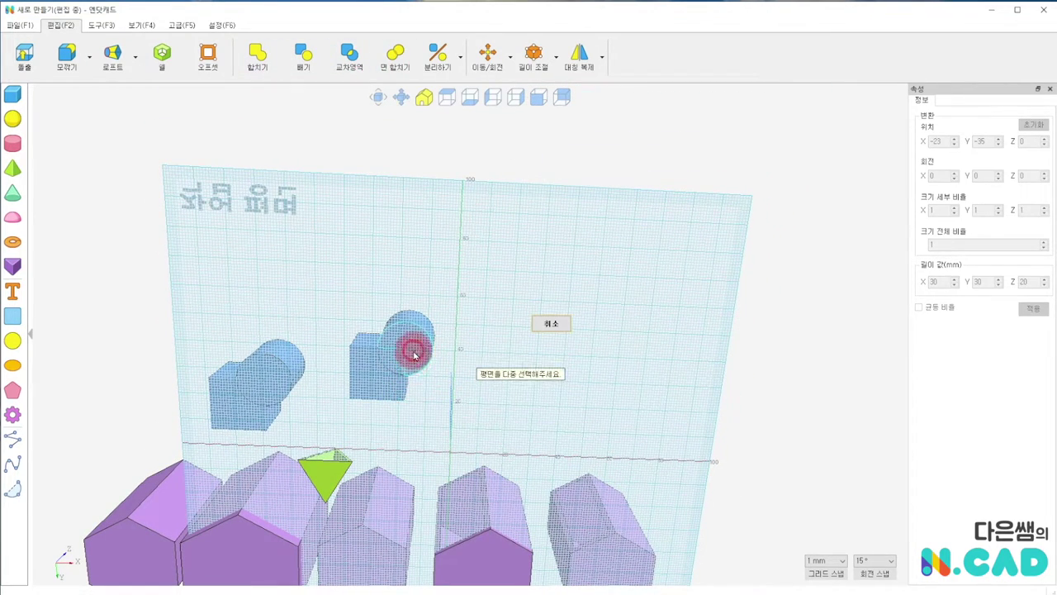
left_click(380, 372)
left_click(414, 331)
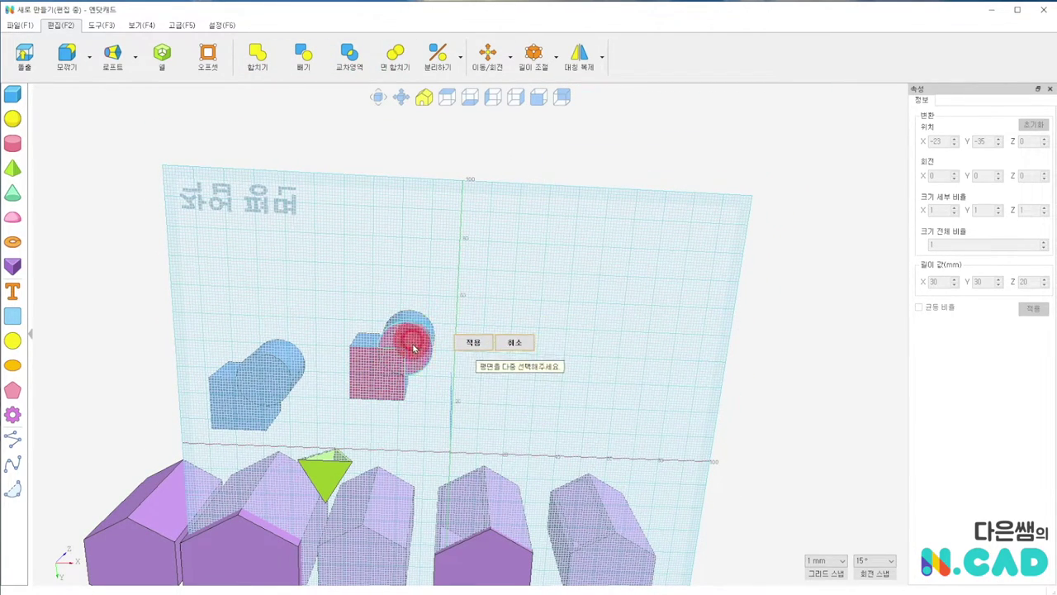
left_click(472, 342)
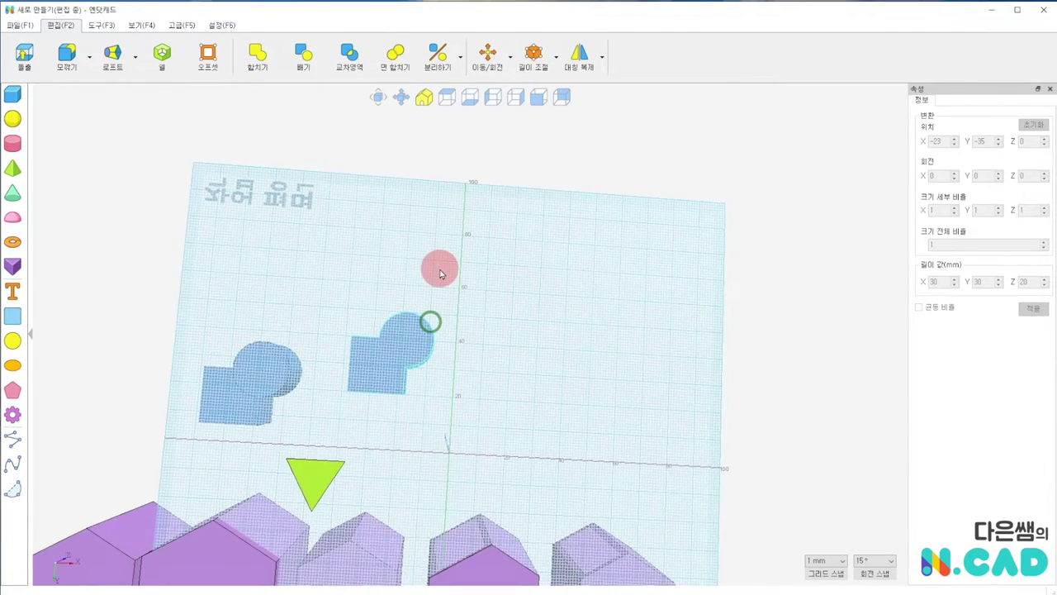
mouse_move(465, 236)
right_mouse_down()
mouse_move(430, 502)
mouse_move(479, 307)
mouse_move(485, 445)
right_mouse_up()
Start a shell on the merged box-cylinder shape, choosing its top face as the opening.
left_click(485, 445)
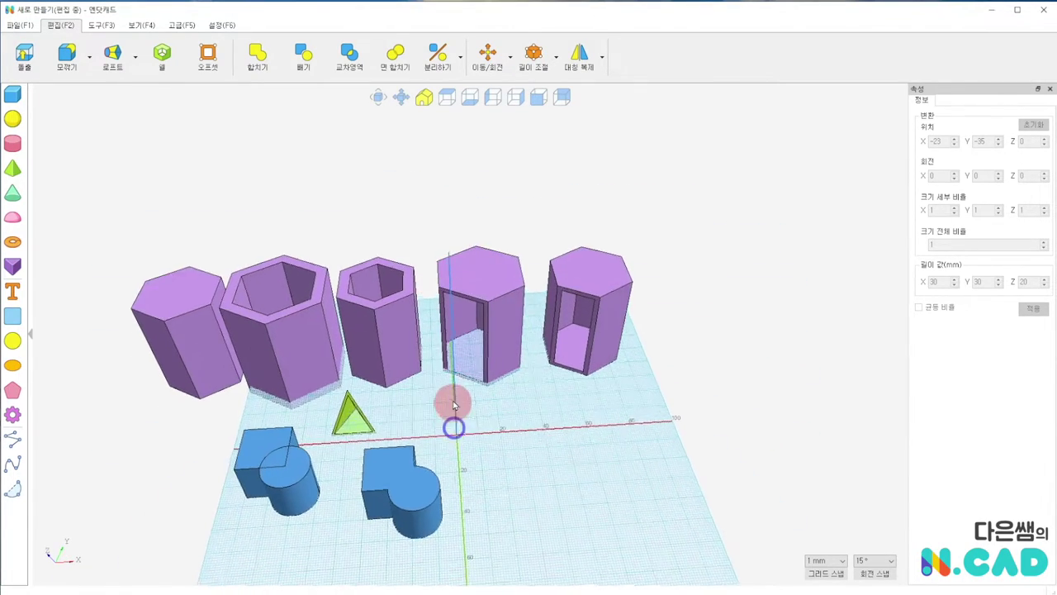
scroll(446, 360, "up", 3)
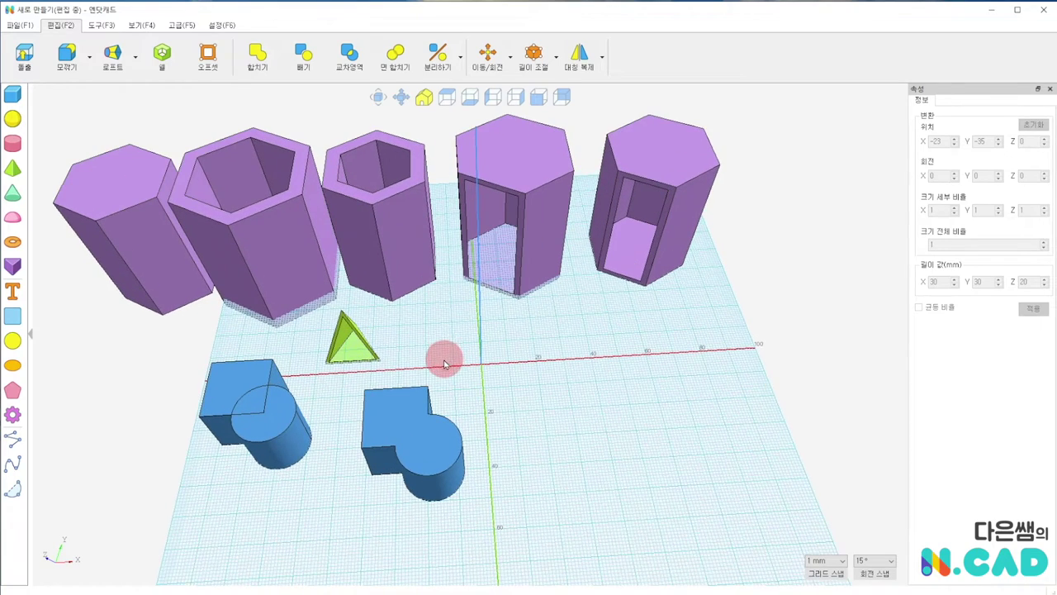
middle_click_drag(444, 356, 462, 275)
left_click(161, 56)
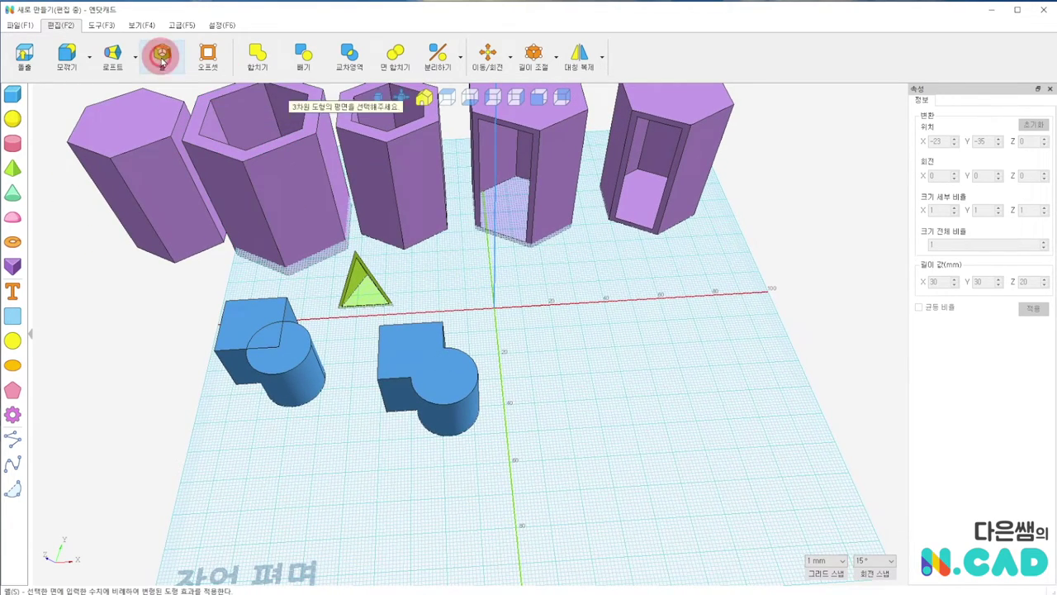
left_click(432, 360)
Try different shell wall thicknesses, such as 2 and 3, without applying one.
left_click_drag(417, 535, 413, 535)
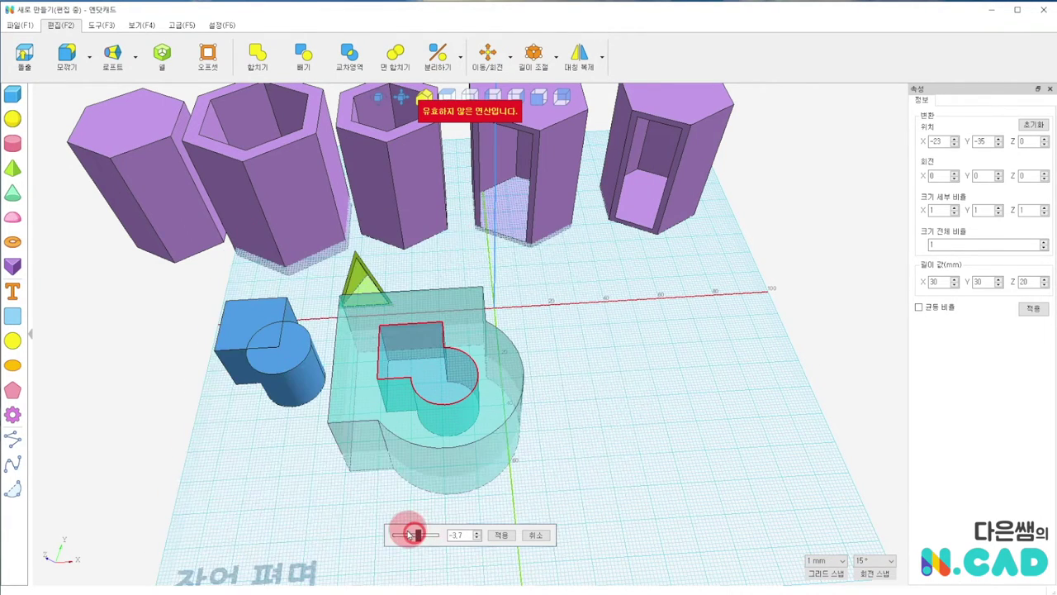
left_click(450, 535)
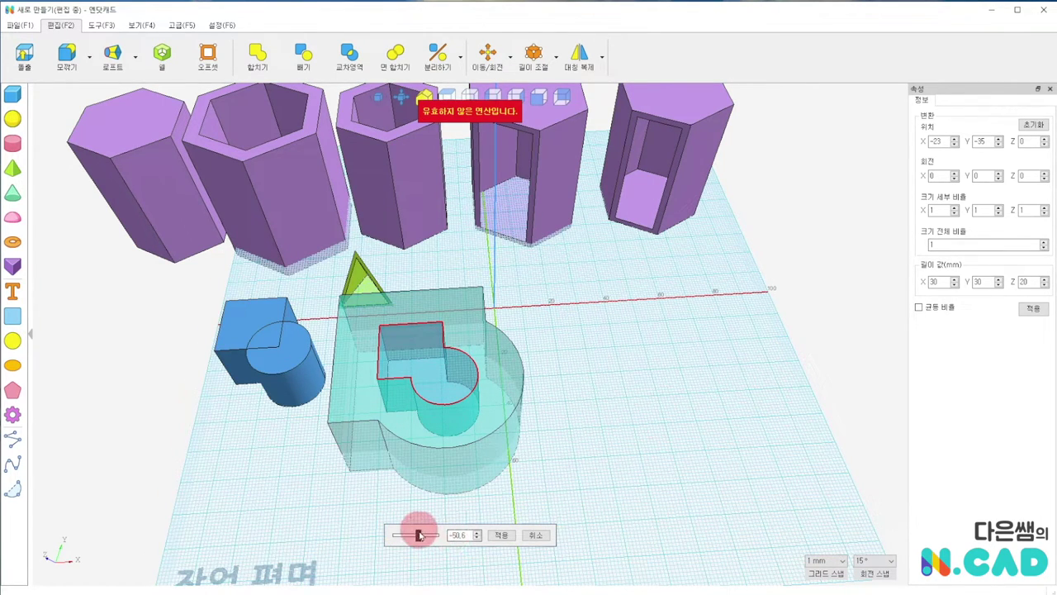
left_click_drag(418, 535, 416, 535)
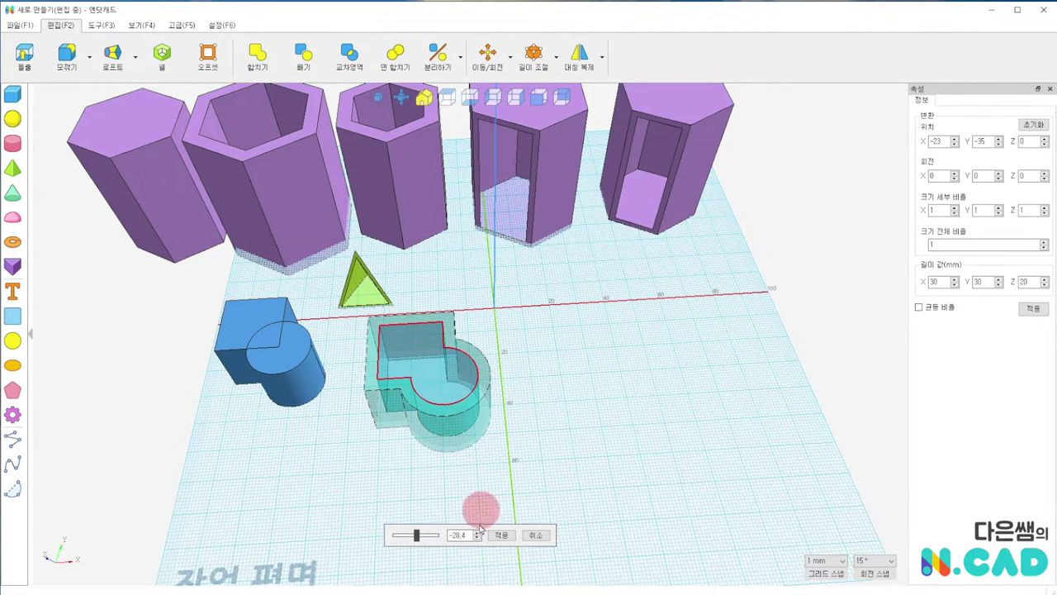
left_click(467, 533)
left_click(411, 537)
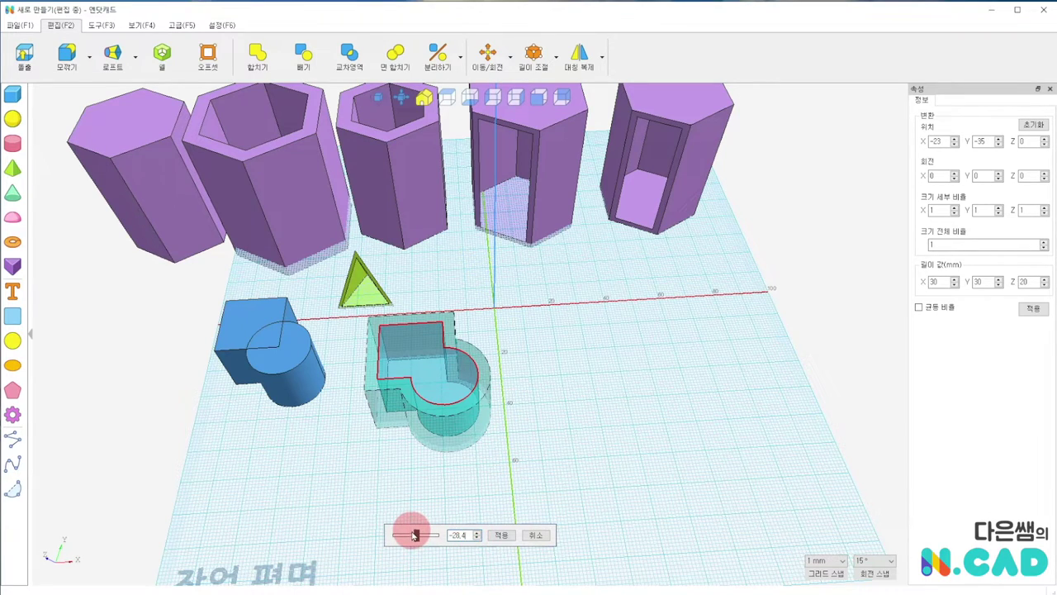
left_click(484, 563)
type("2")
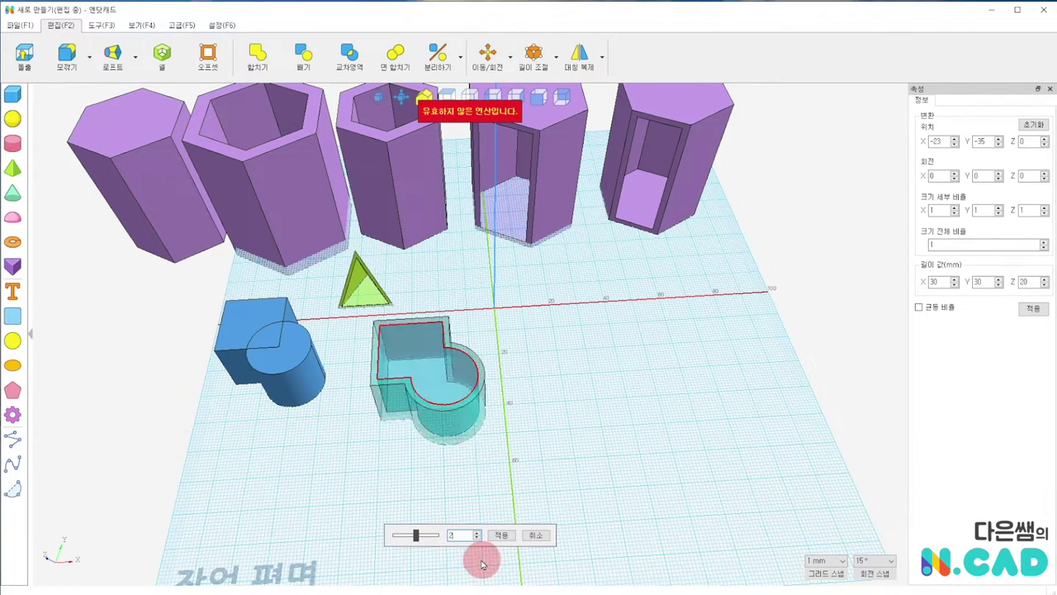
left_click(479, 548)
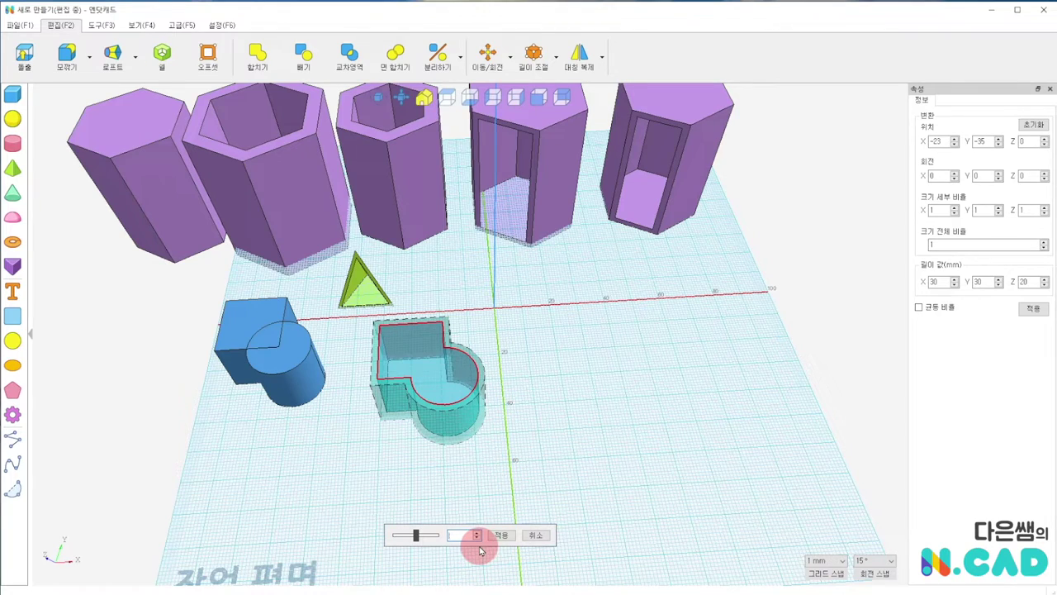
type("3")
type("4")
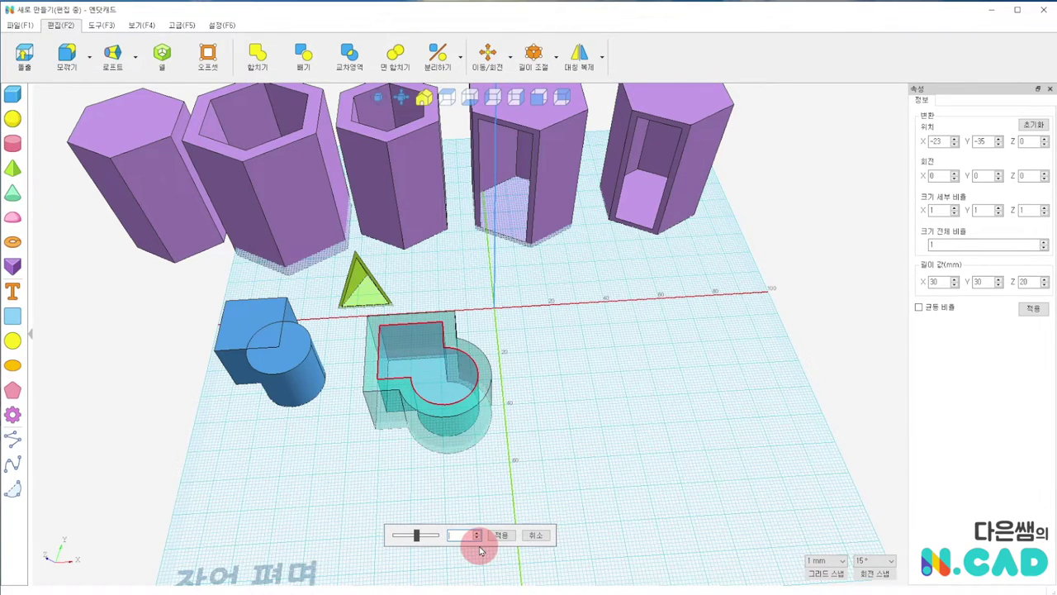
type("5")
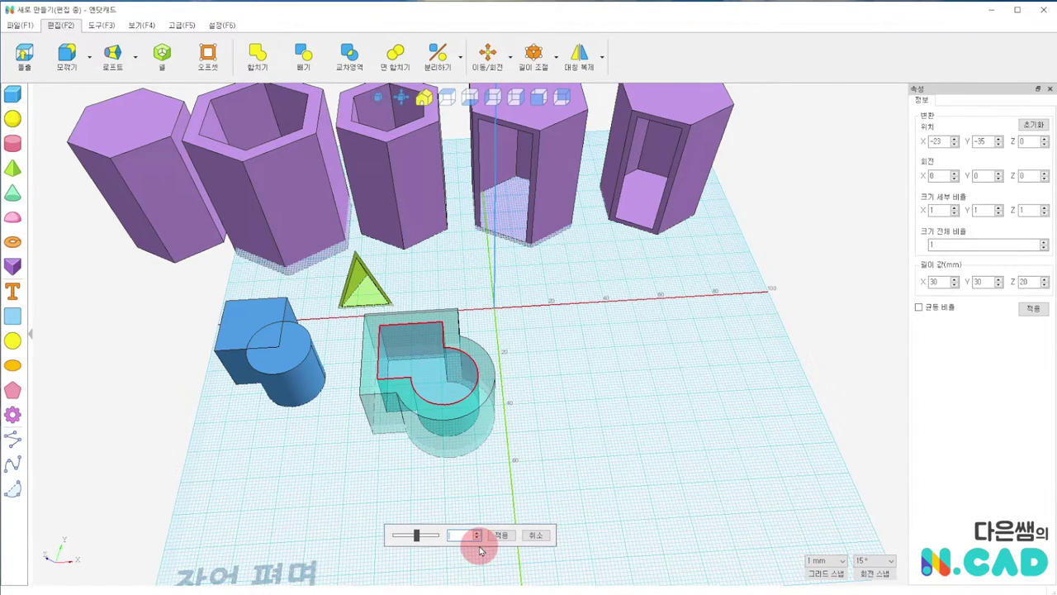
type("1")
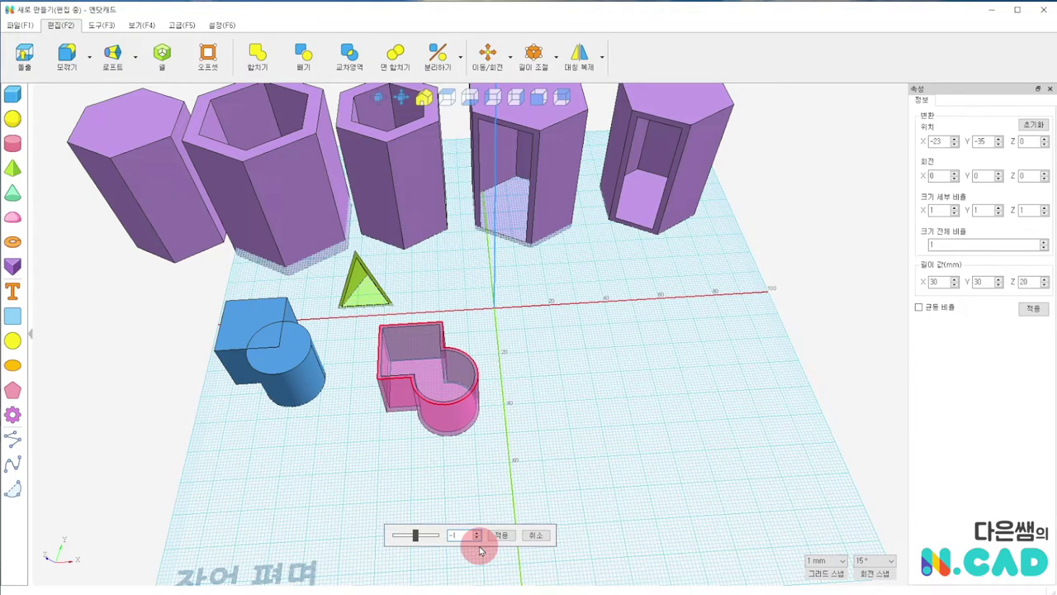
type("5")
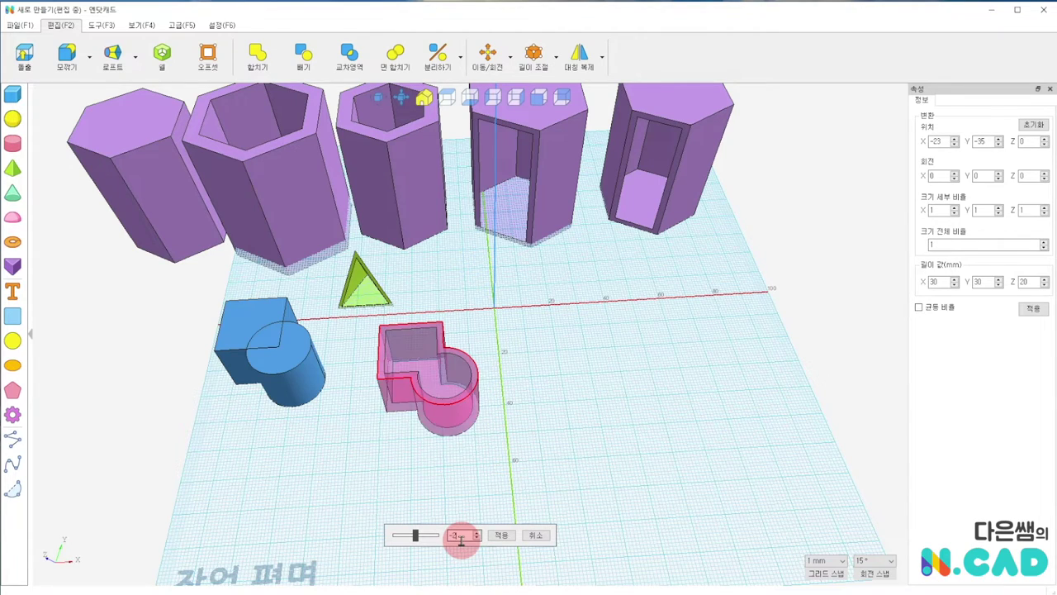
Cancel the pending shell and place a copy of the merged shape 35 mm to the right.
left_click(535, 535)
left_click(460, 376)
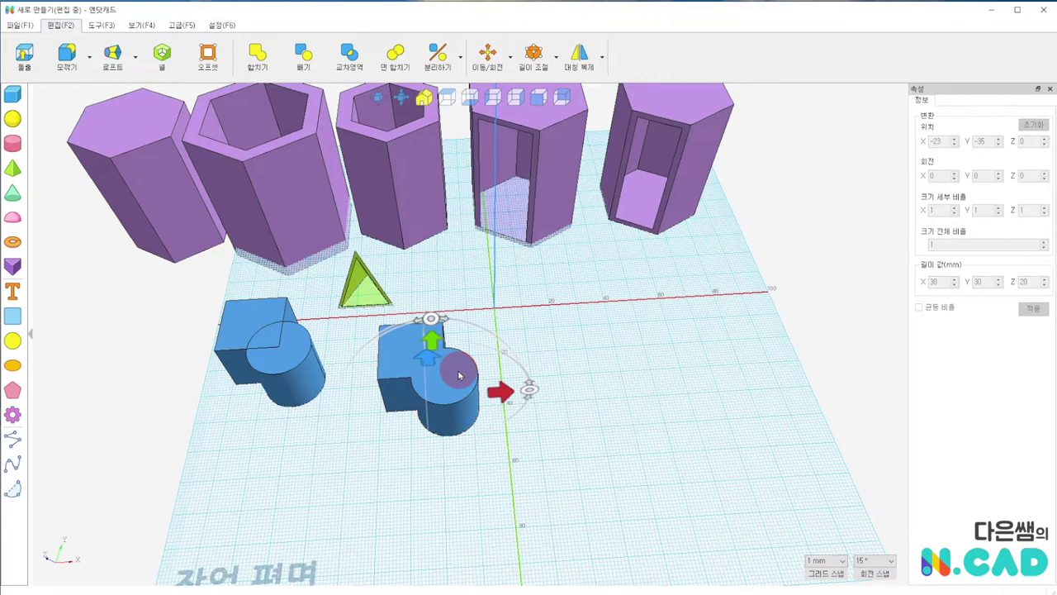
left_click_drag(500, 388, 603, 369, "ctrl")
left_click(614, 495)
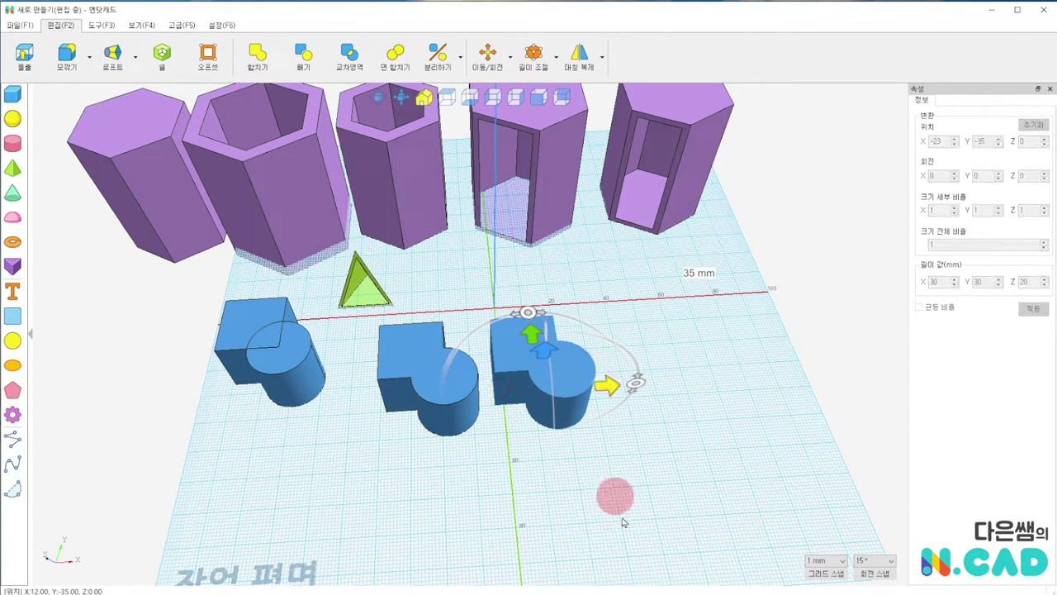
Begin shelling the middle shape with its top face as the opening.
left_click(448, 418)
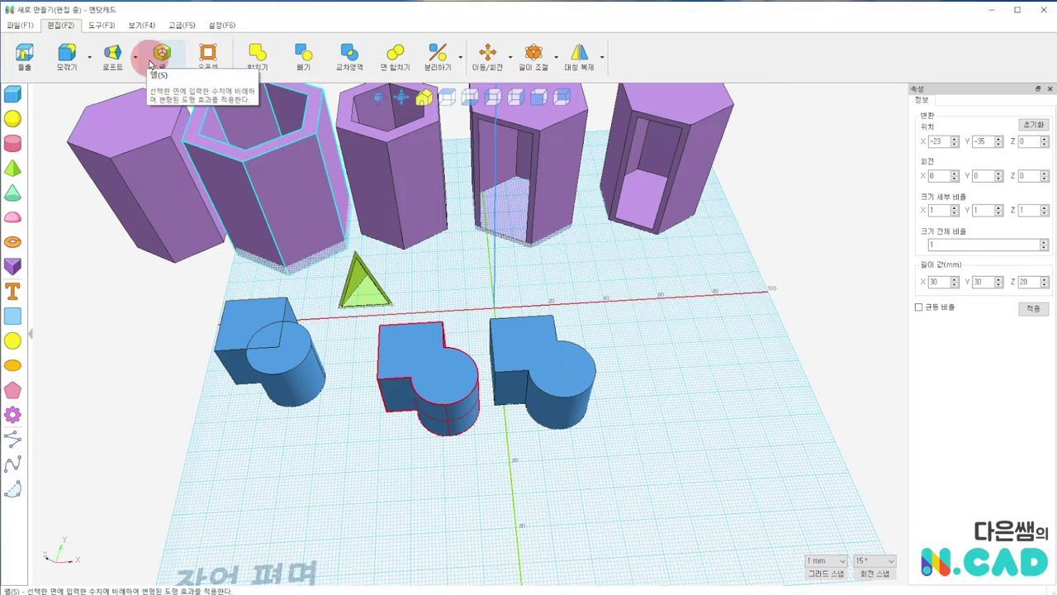
left_click(159, 54)
left_click(432, 377)
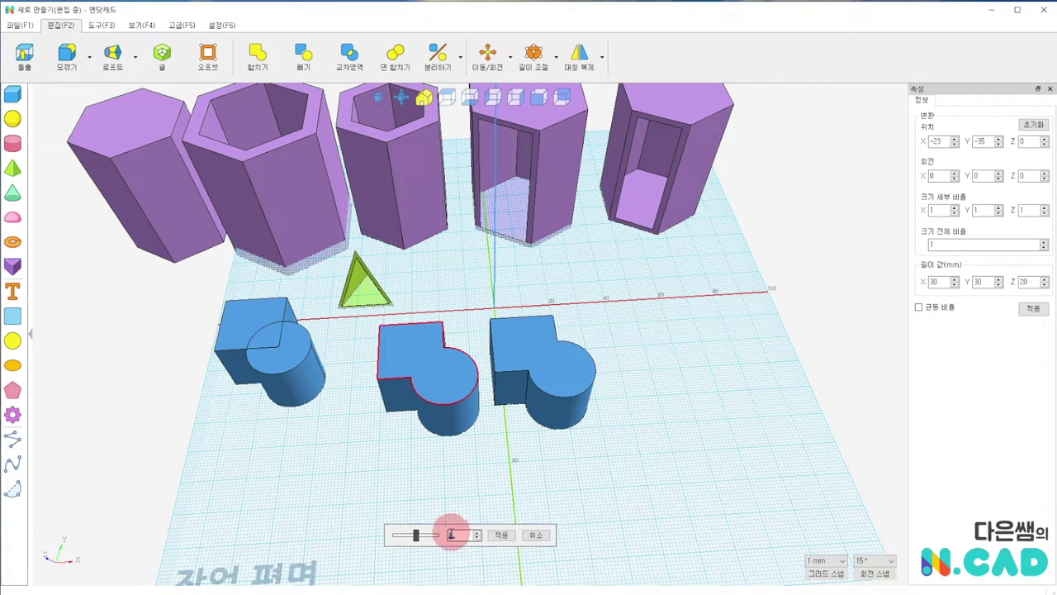
Apply the middle shape's shell and nudge the right-hand copy further right to X 20.
left_click(501, 534)
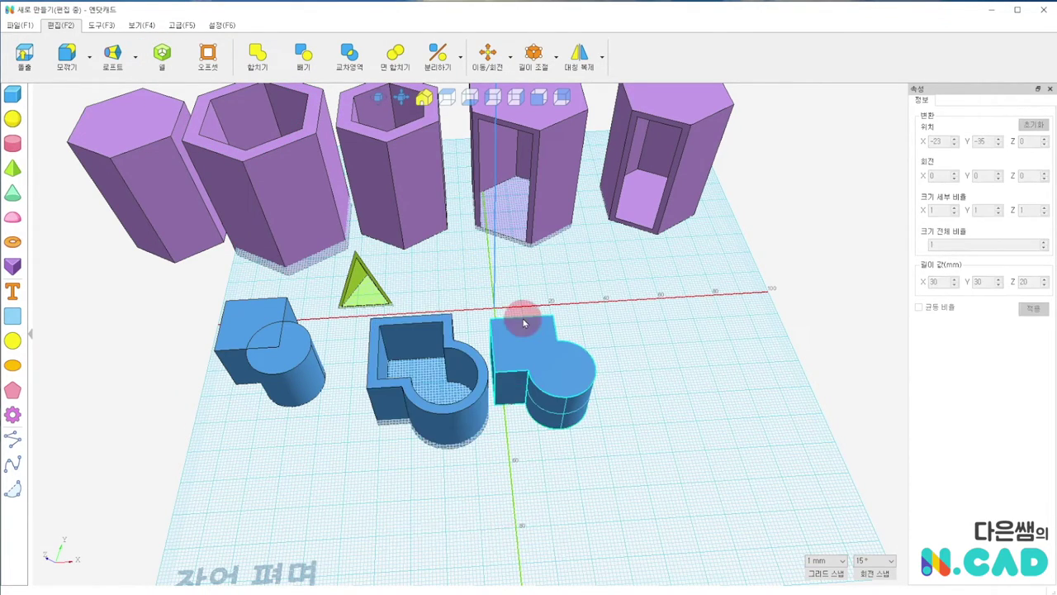
left_click(532, 351)
left_click_drag(533, 351, 561, 343)
Hollow the right-hand copy into an open-topped shell, retrying after the invalid -3 thickness.
left_click(162, 54)
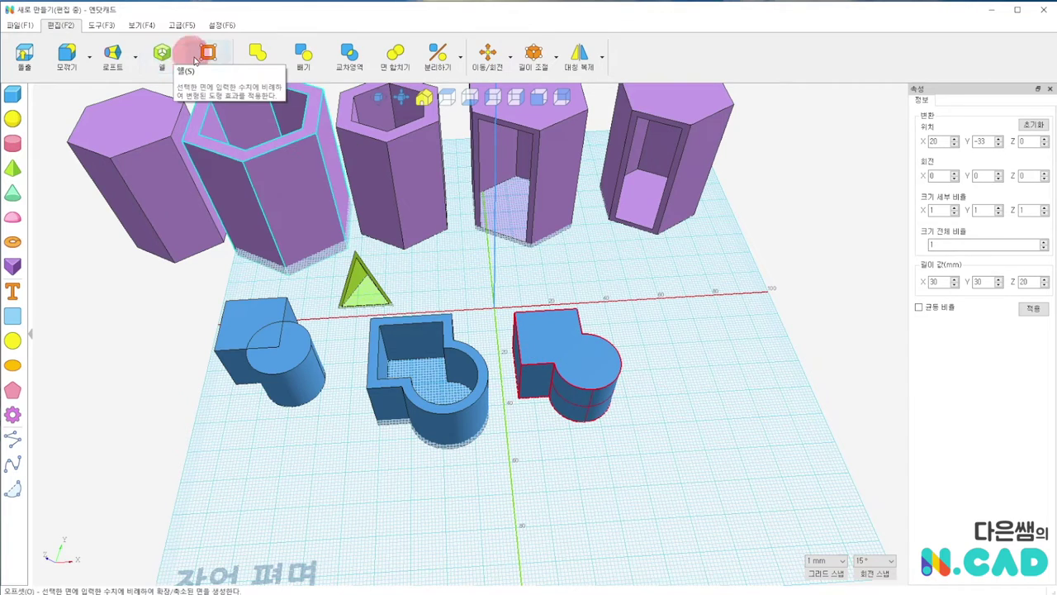
left_click(539, 329)
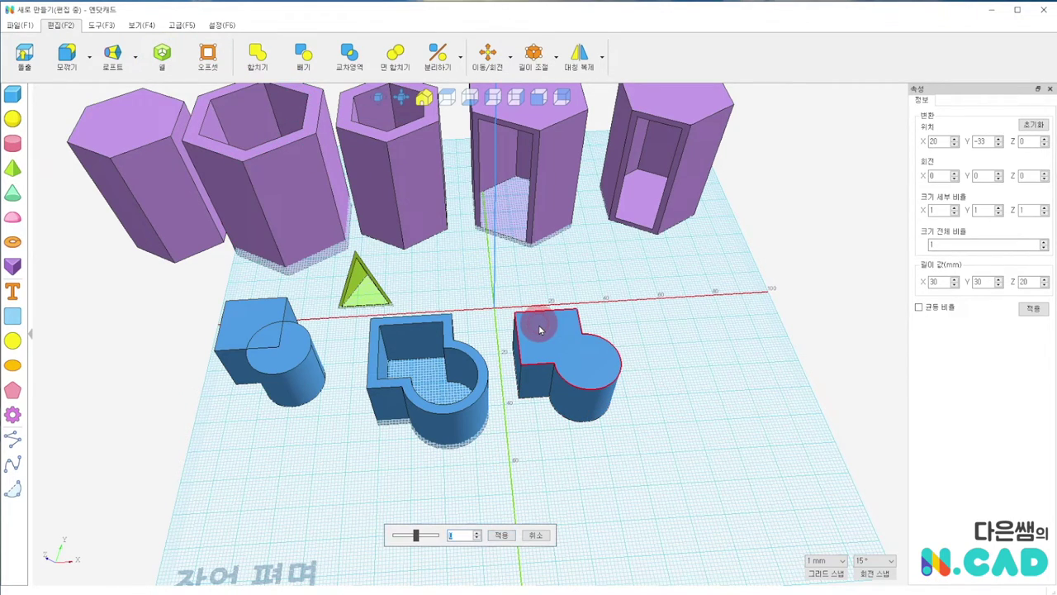
type("-3")
key("Escape")
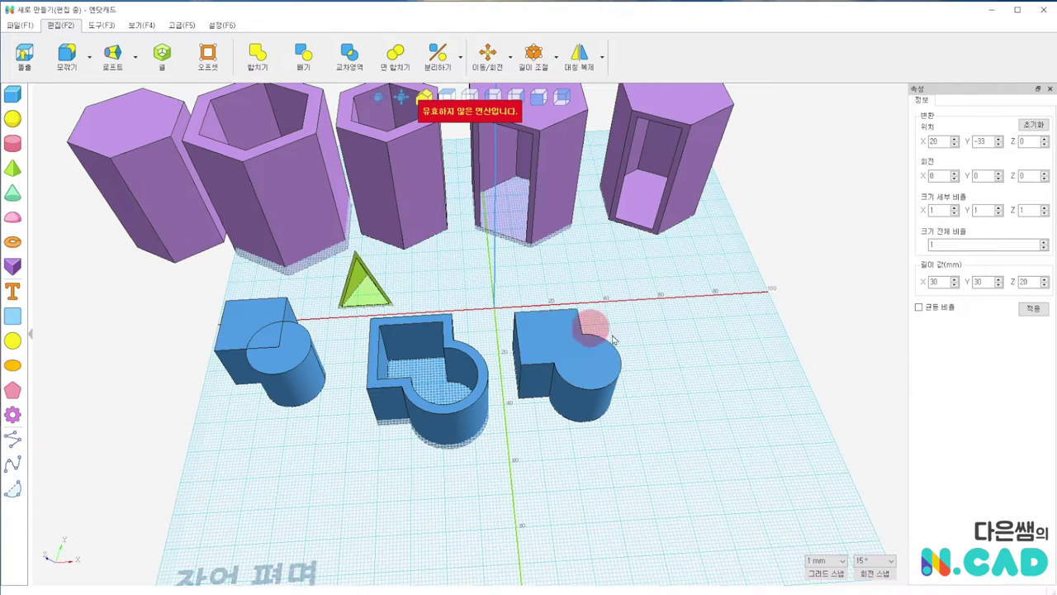
left_click(162, 51)
left_click(580, 369)
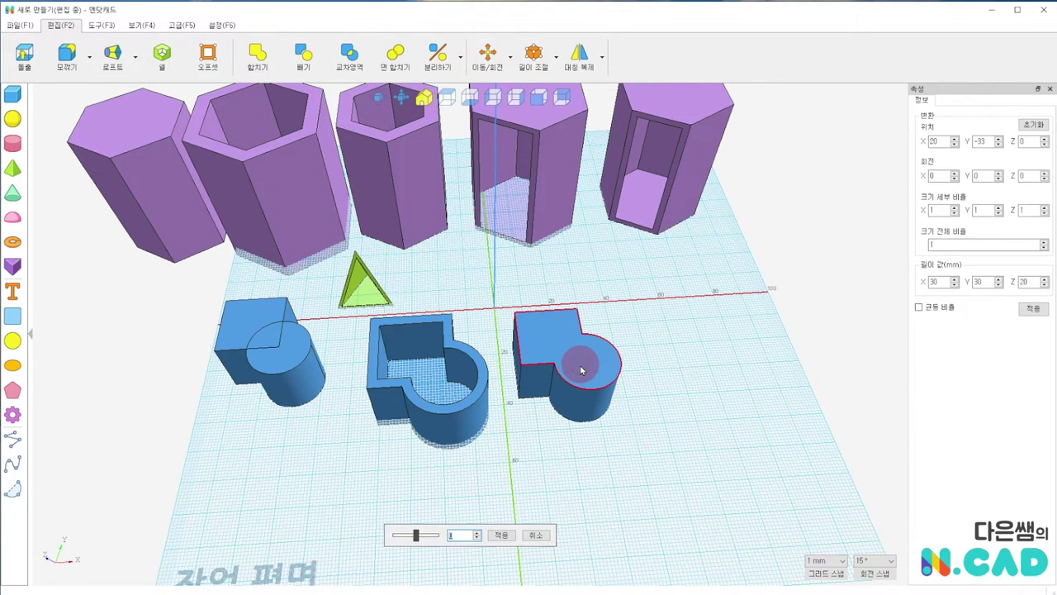
type("-1")
key("Return")
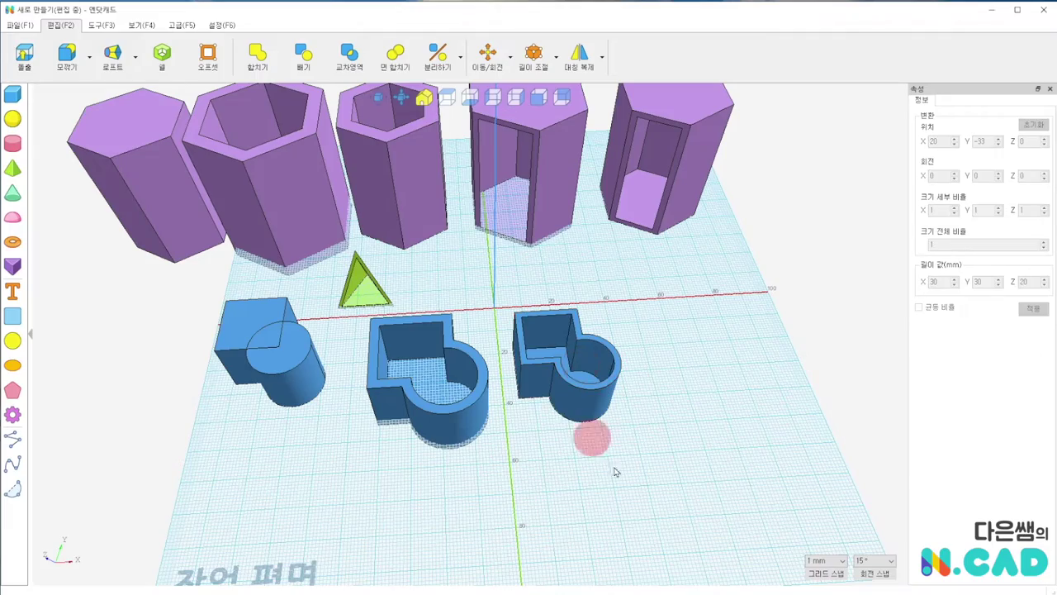
mouse_move(642, 294)
right_mouse_down()
mouse_move(621, 364)
mouse_move(578, 424)
mouse_move(421, 222)
mouse_move(467, 210)
mouse_move(349, 330)
mouse_move(380, 274)
right_mouse_up()
scroll(471, 221, "down", 3)
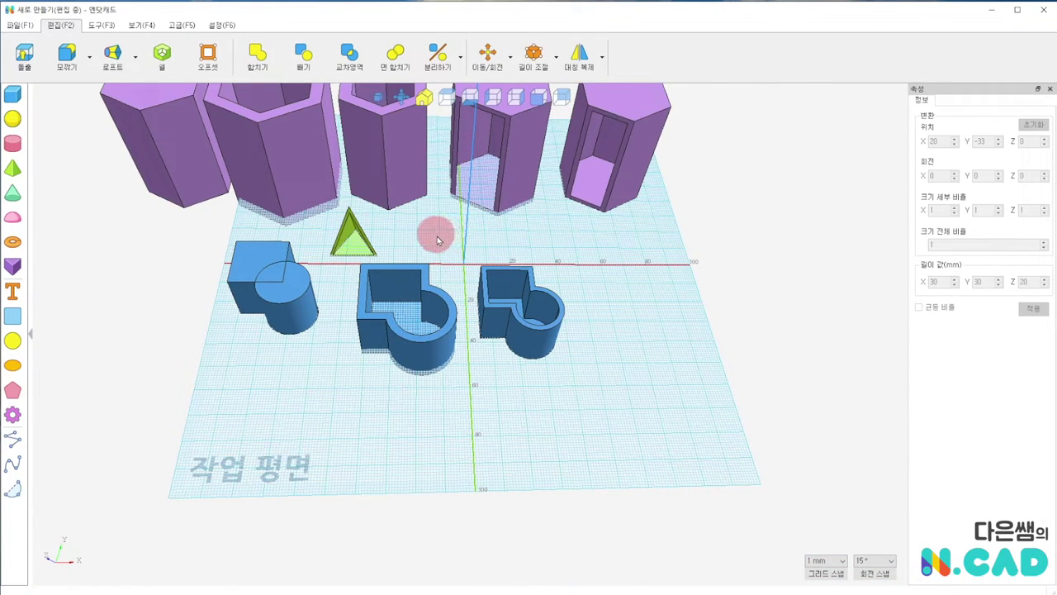
middle_click_drag(436, 229, 448, 313)
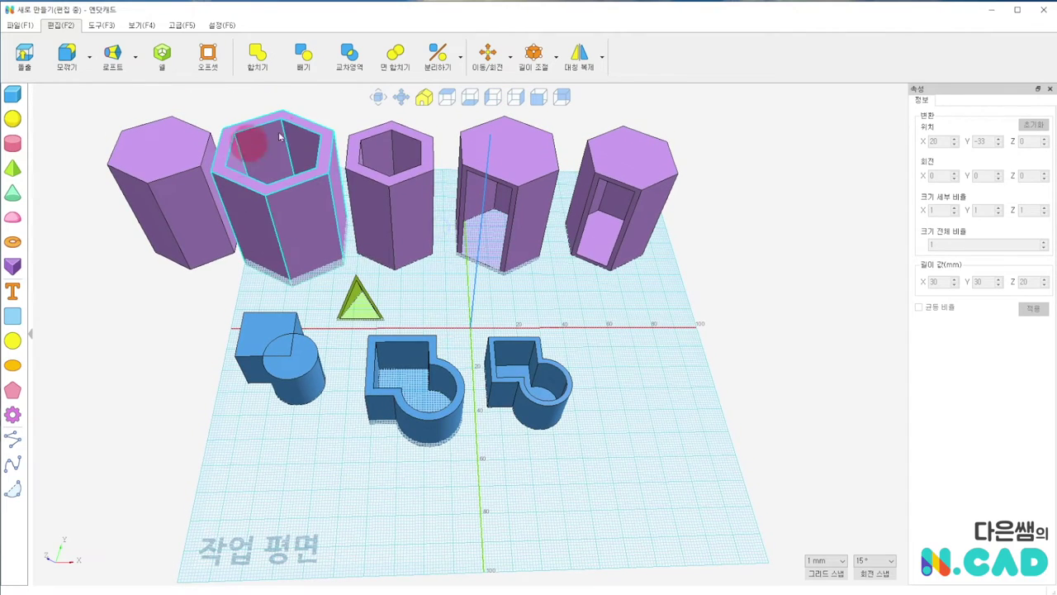